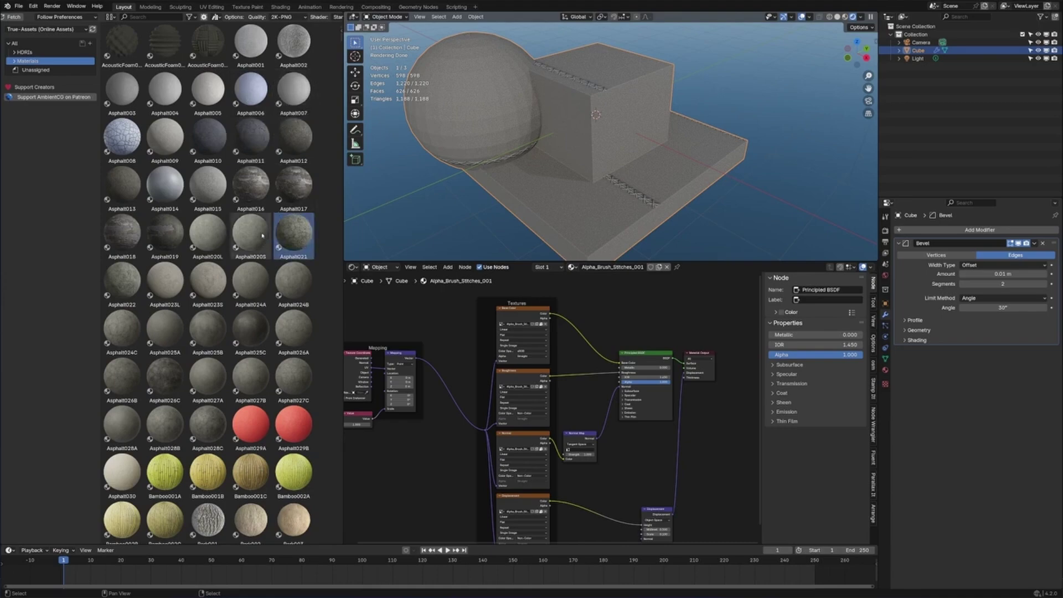
# Step: Apply the Asphalt020S material from the True-Assets library to the model at 2K-PNG quality
pyautogui.moveTo(251, 232); pyautogui.dragTo(561, 108)
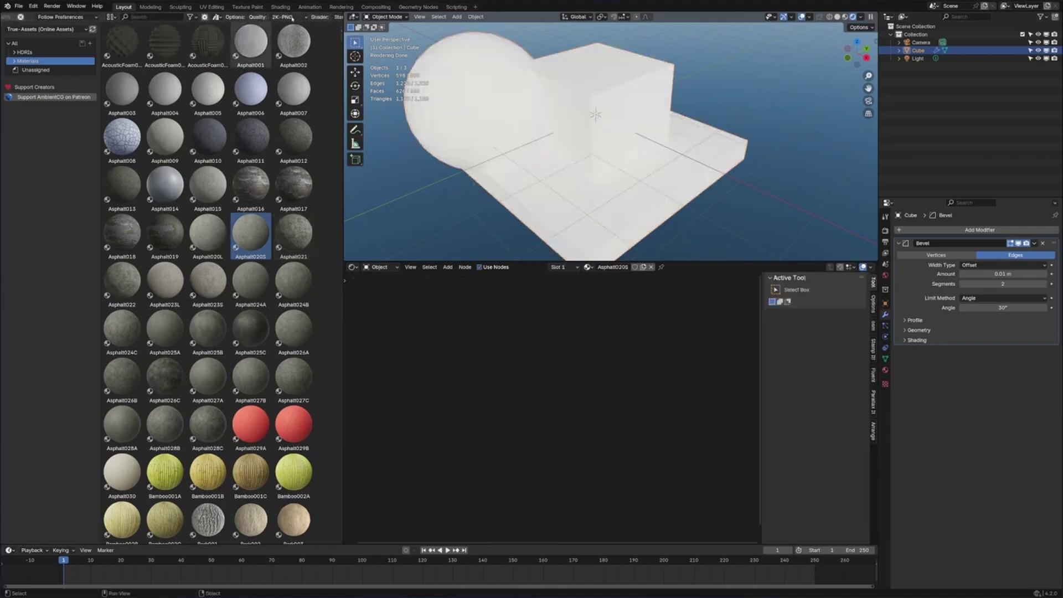
pyautogui.scroll(10, 288, 19)
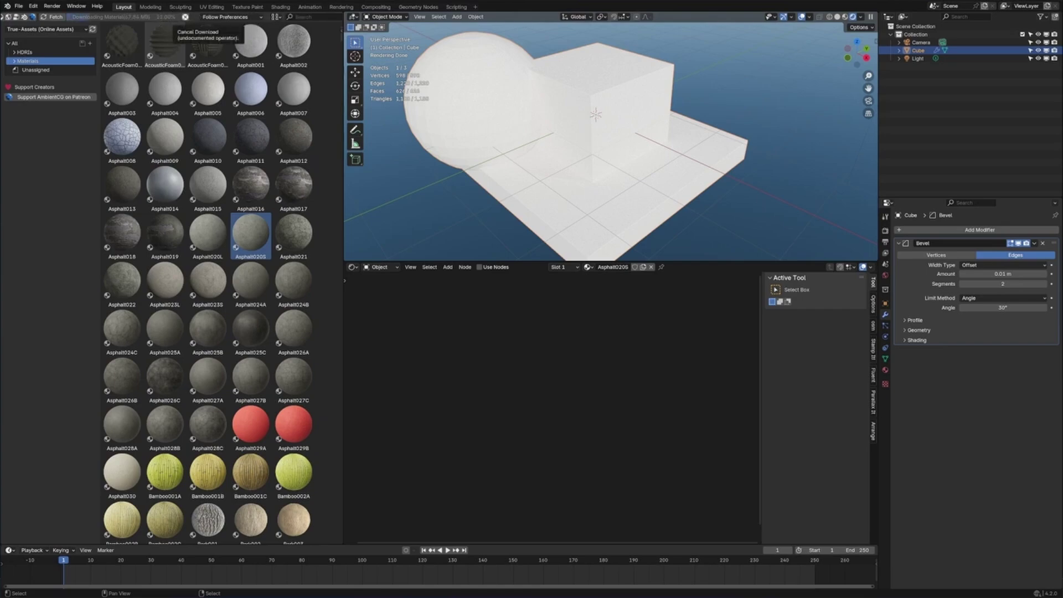
pyautogui.click(270, 17)
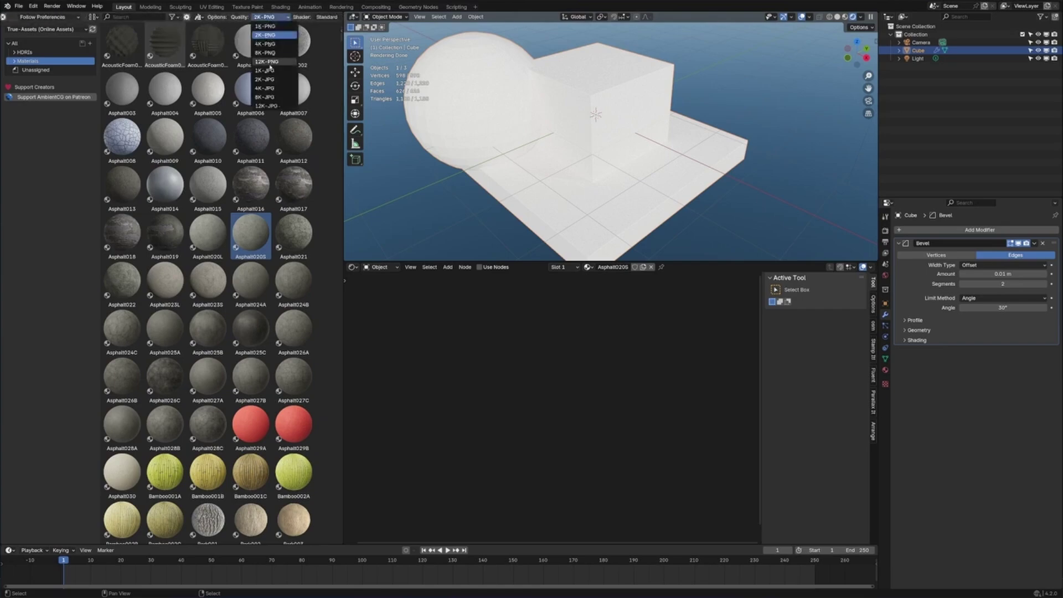
pyautogui.click(271, 18)
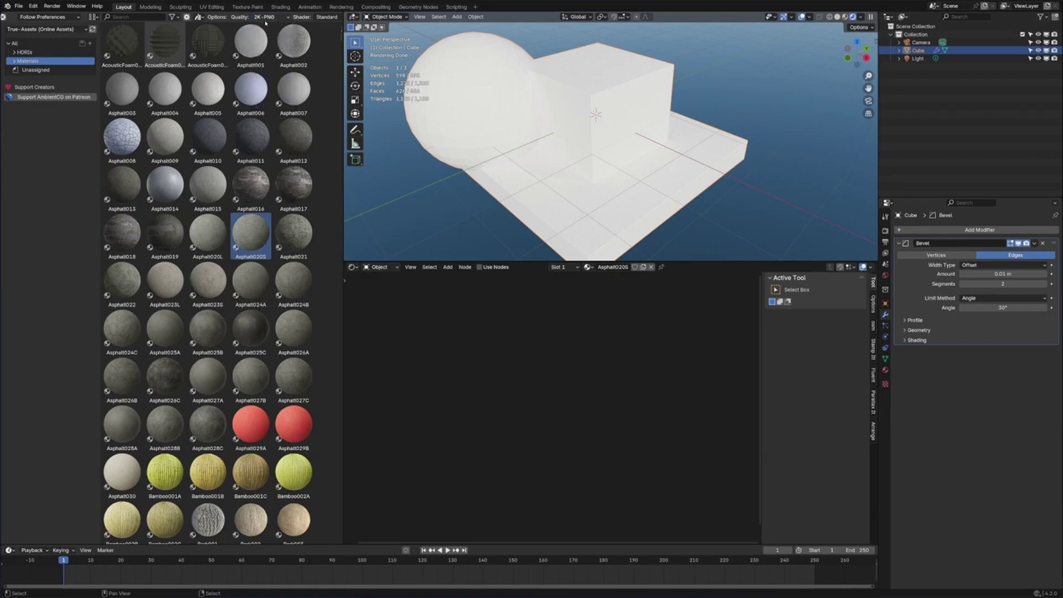
pyautogui.scroll(-3, 265, 18)
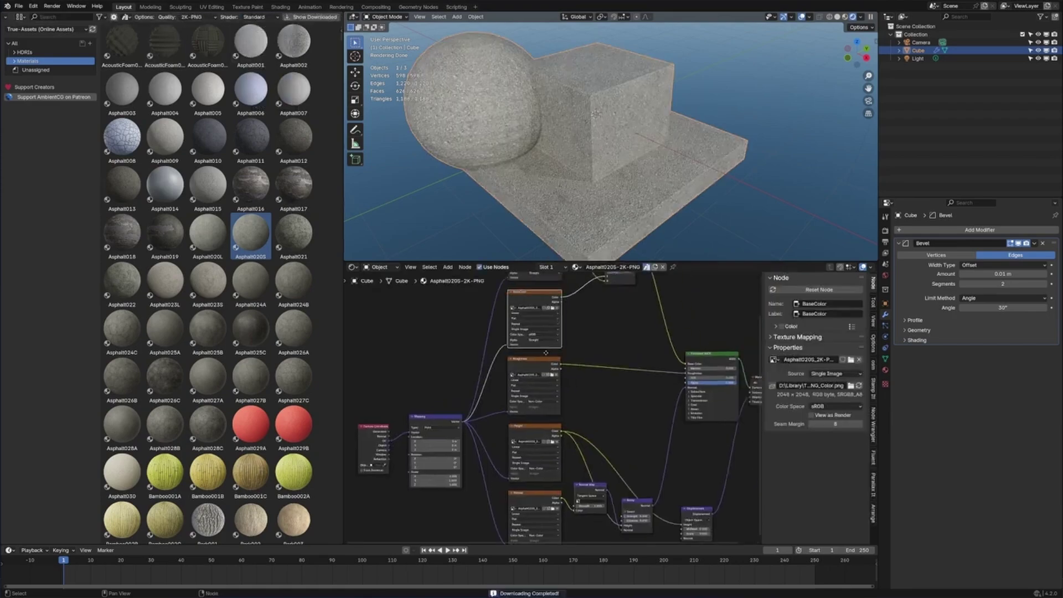
pyautogui.moveTo(521, 354); pyautogui.dragTo(516, 368, button='middle')
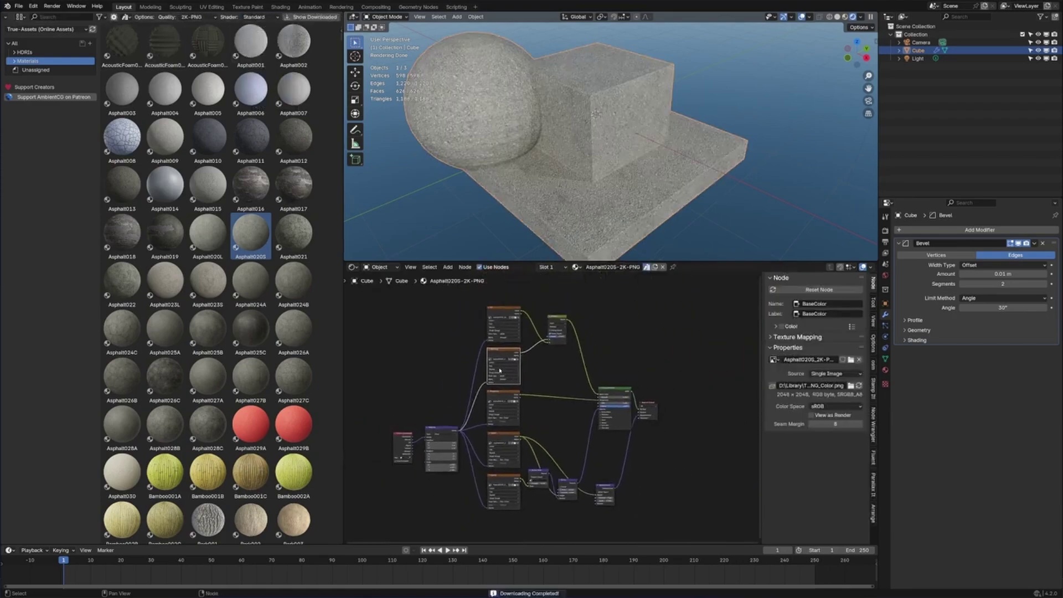
# Step: Switch the online asset library's shader option from Standard to AmbientCG
pyautogui.click(269, 17)
pyautogui.click(249, 17)
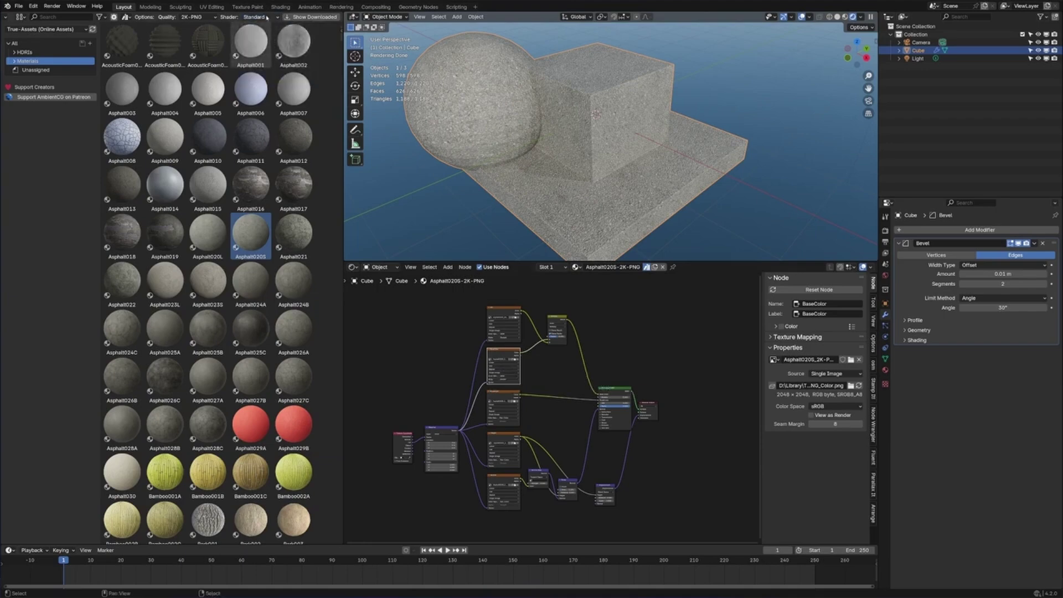
pyautogui.click(255, 16)
pyautogui.click(277, 35)
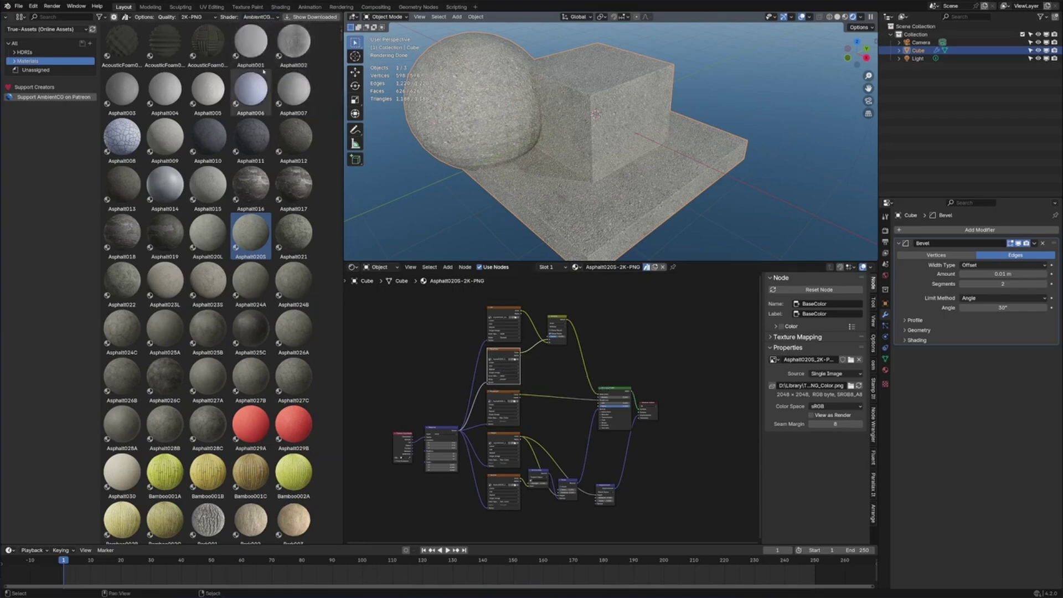
# Step: Apply the Asphalt029A material to the model and remove its Bevel modifier
pyautogui.scroll(-3, 249, 354)
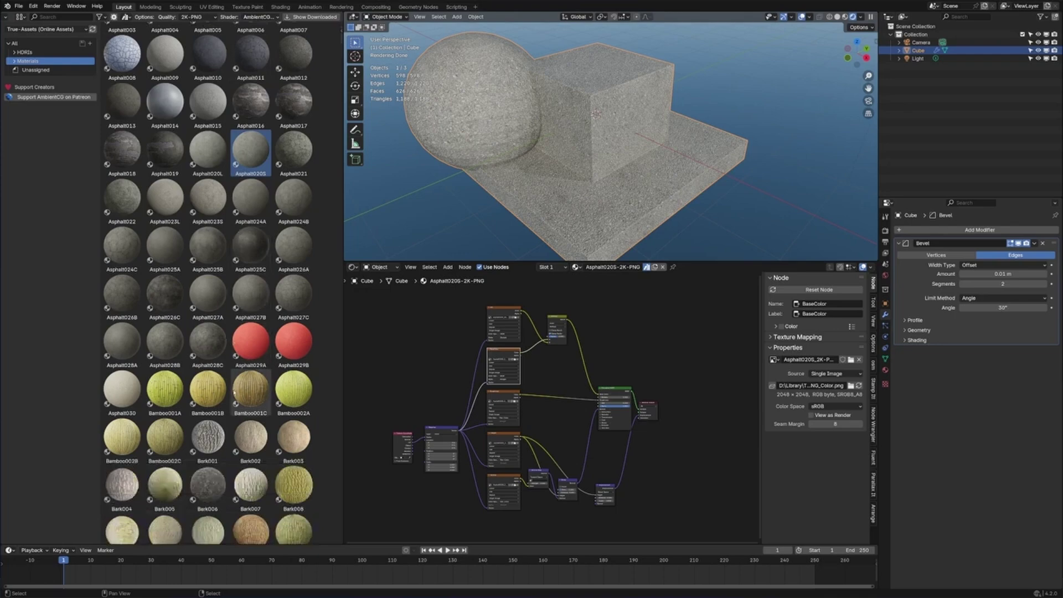
pyautogui.click(248, 335)
pyautogui.moveTo(248, 335); pyautogui.dragTo(559, 135)
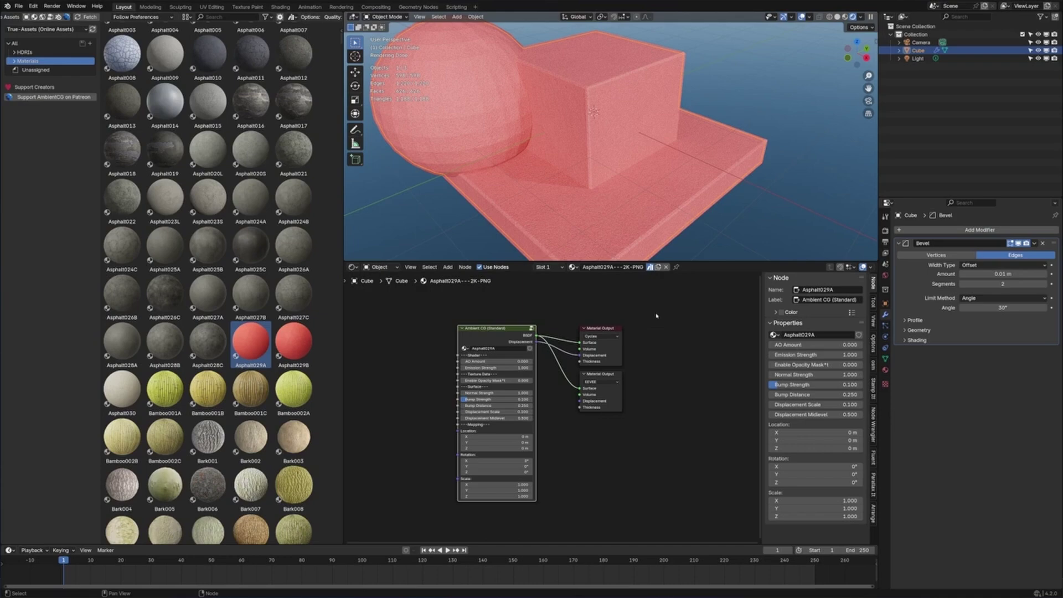
pyautogui.moveTo(642, 199); pyautogui.dragTo(657, 193, button='middle')
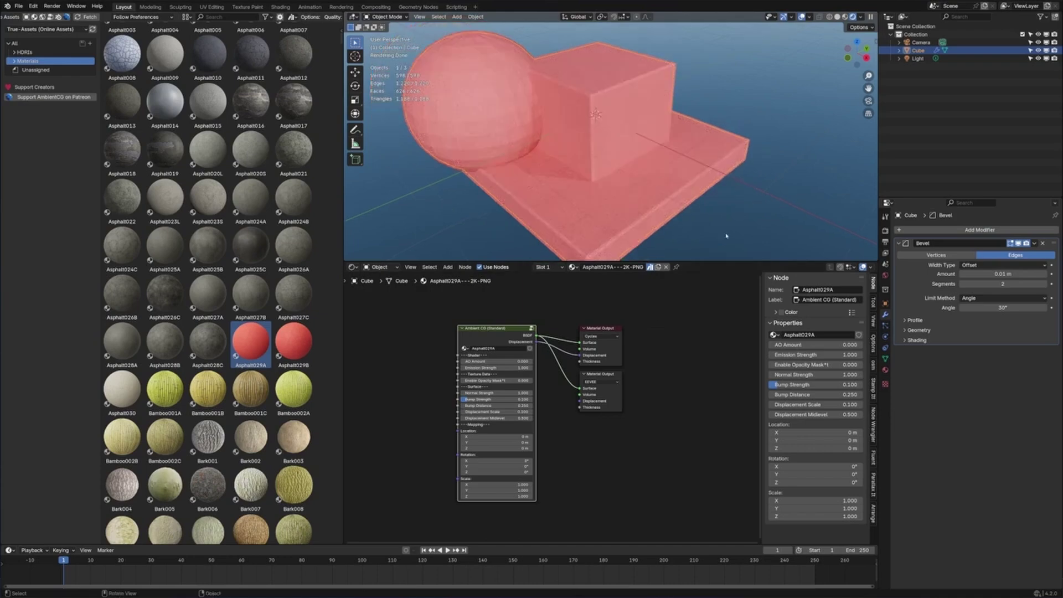
pyautogui.click(1042, 243)
# Step: Apply the Bark012 material to the model and set its AO Amount to 1.000
pyautogui.scroll(-3, 166, 448)
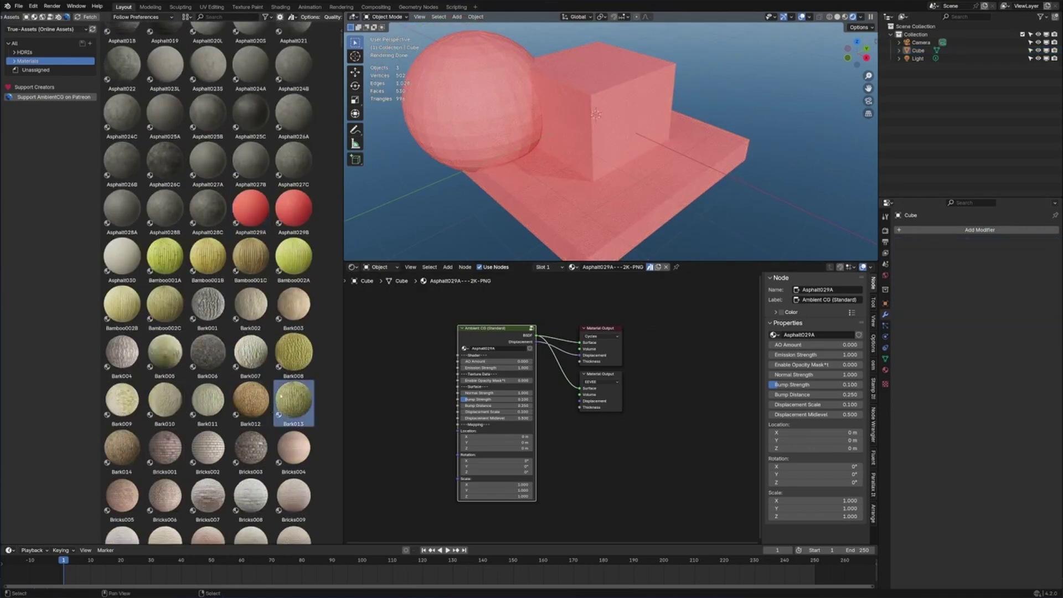
pyautogui.moveTo(250, 399); pyautogui.dragTo(543, 182)
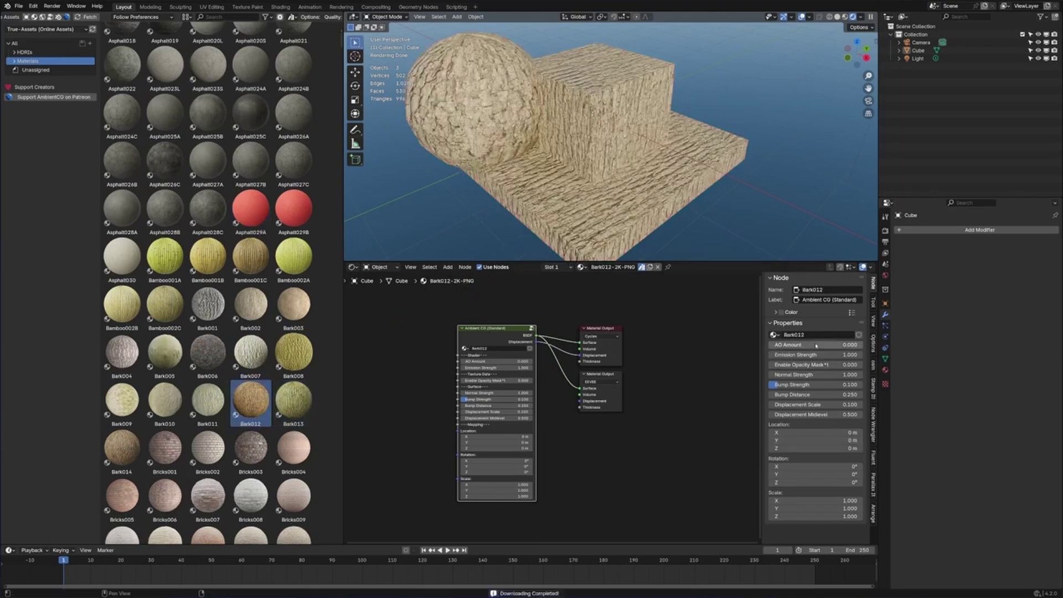
pyautogui.moveTo(815, 345); pyautogui.dragTo(909, 345)
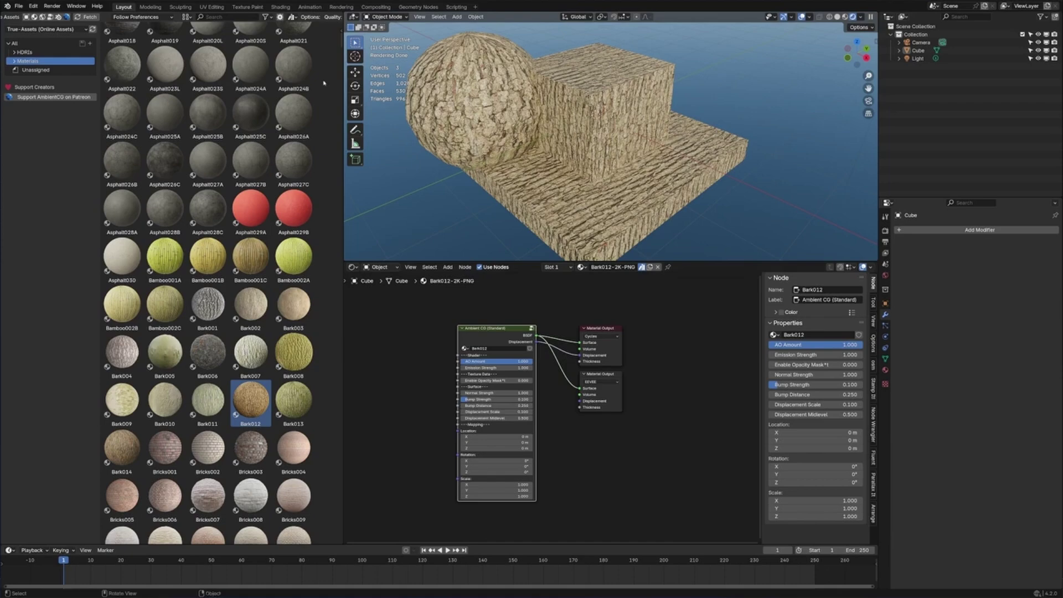
# Step: Expand the Materials catalog down to AmbientCG and look through its material categories
pyautogui.click(13, 62)
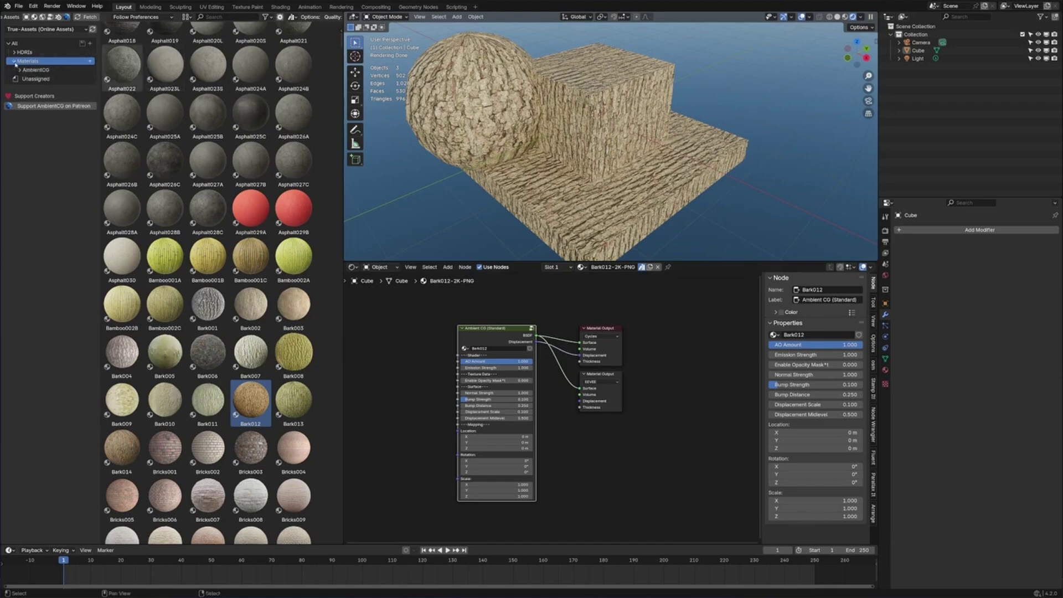
pyautogui.click(25, 70)
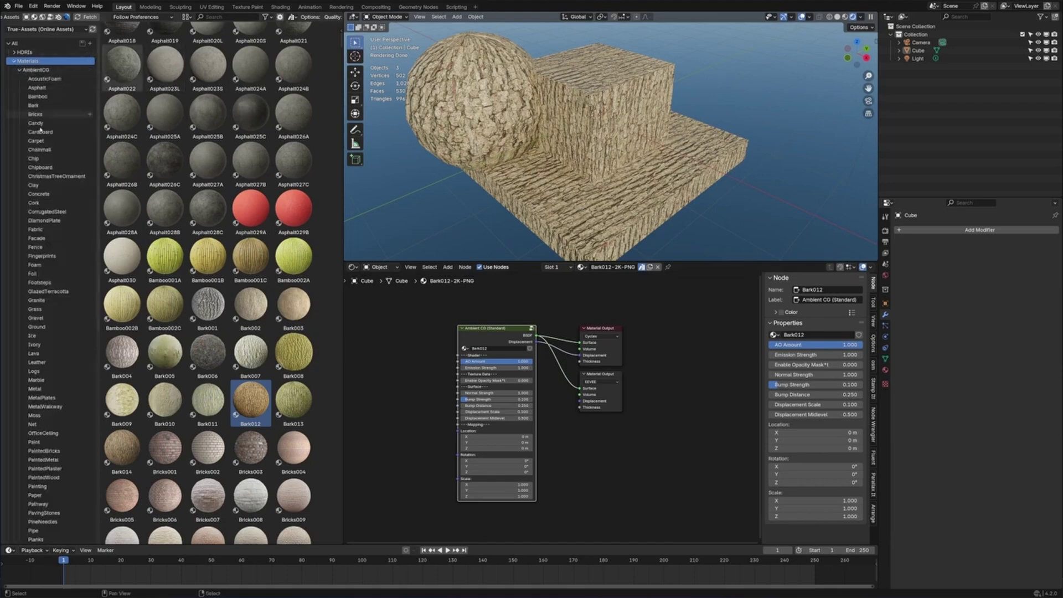
pyautogui.scroll(-10, 52, 222)
pyautogui.scroll(-3, 52, 223)
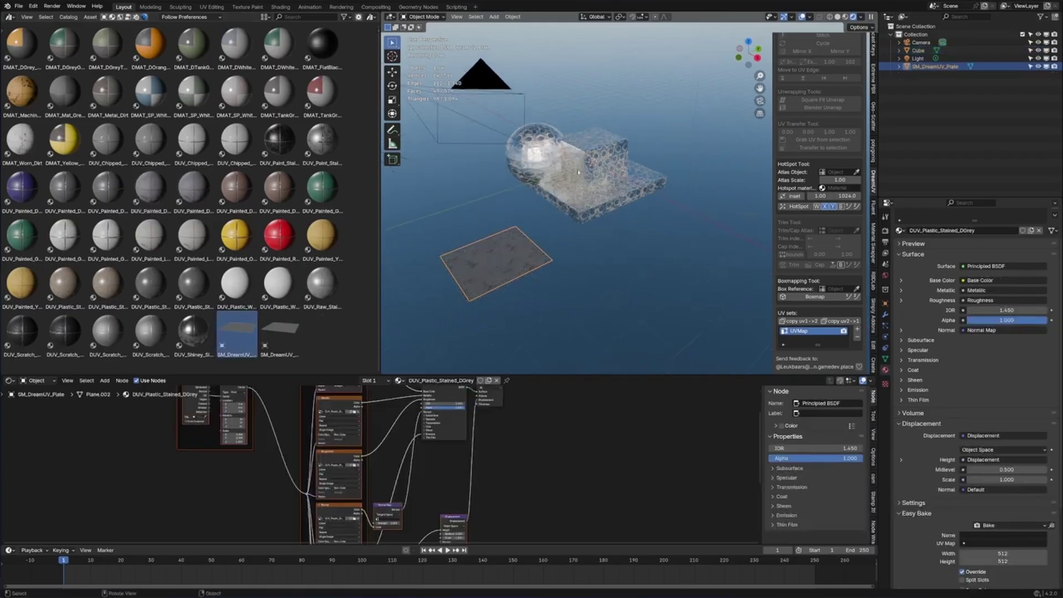
# Step: Set the SM_DreamUV_Plate plane as the HotSpot tool's atlas object and select the Cube model
pyautogui.click(514, 260)
pyautogui.click(856, 172)
pyautogui.click(492, 279)
pyautogui.click(616, 176)
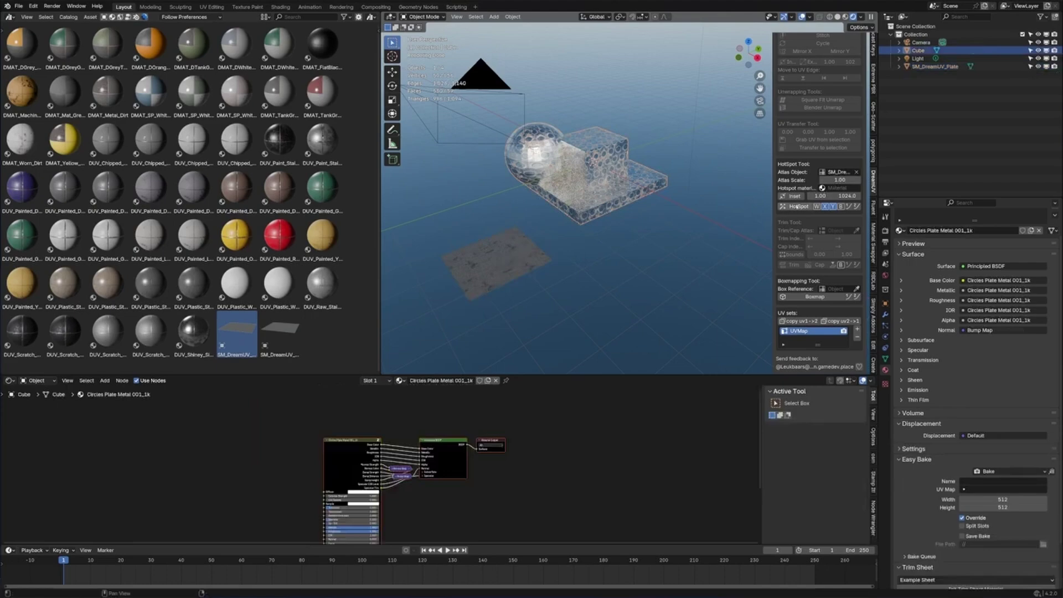
# Step: Try to run HotSpot on the Cube model and delete the sphere from the temporary mesh, and undo the attempt
pyautogui.click(797, 207)
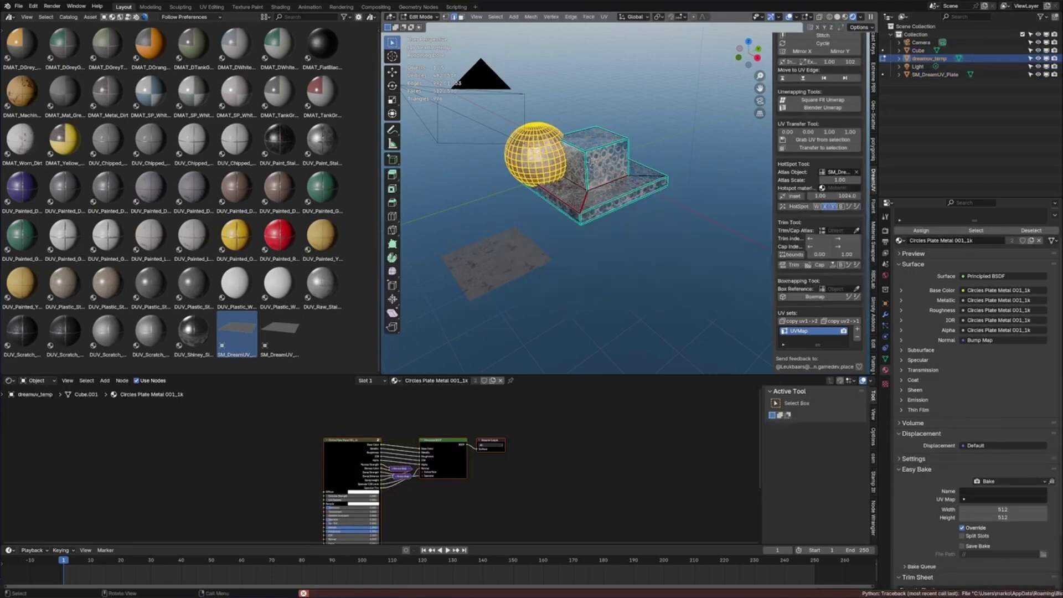
pyautogui.click(541, 155)
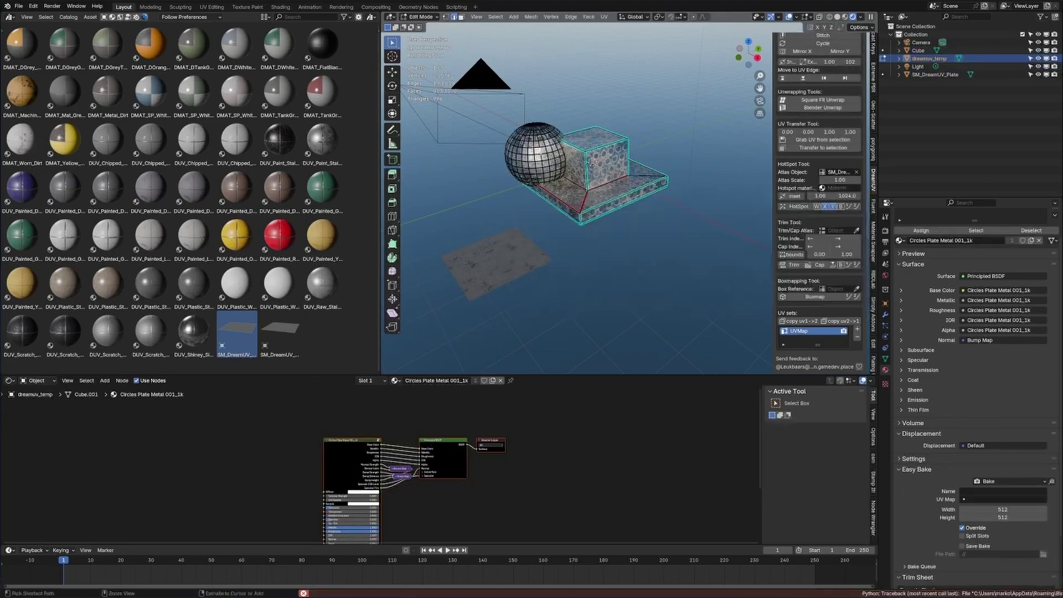
pyautogui.hotkey('ctrl', 'l')
pyautogui.press('x')
pyautogui.click(541, 155)
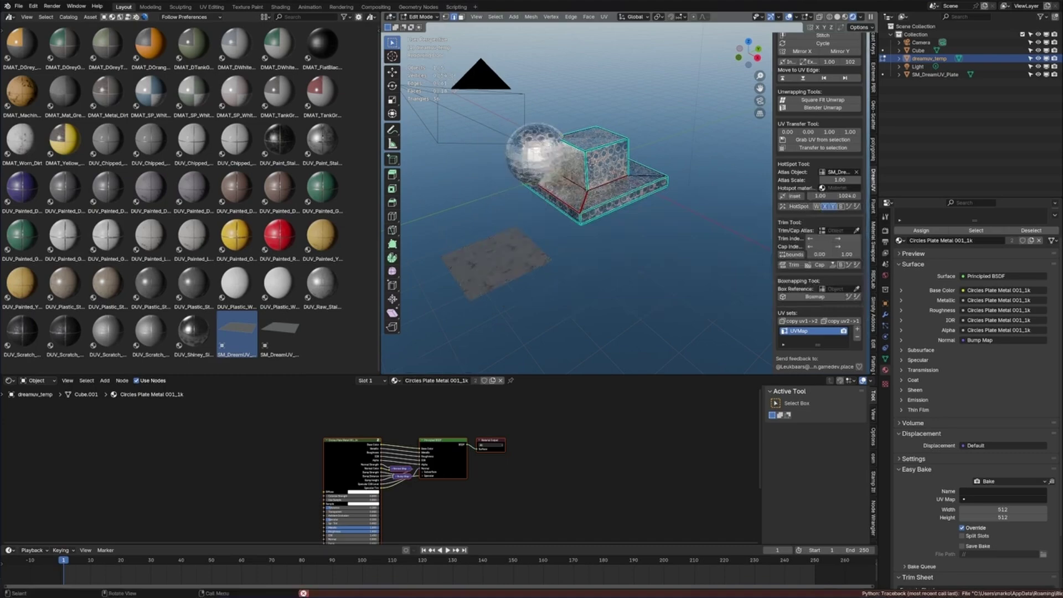
pyautogui.press('Tab')
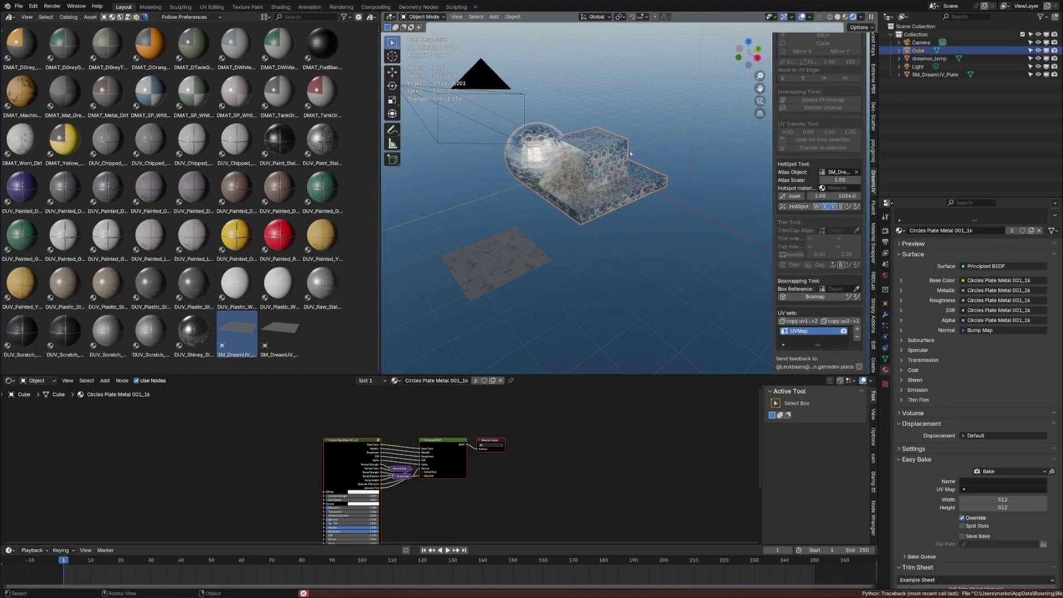
pyautogui.hotkey('ctrl', 'z')
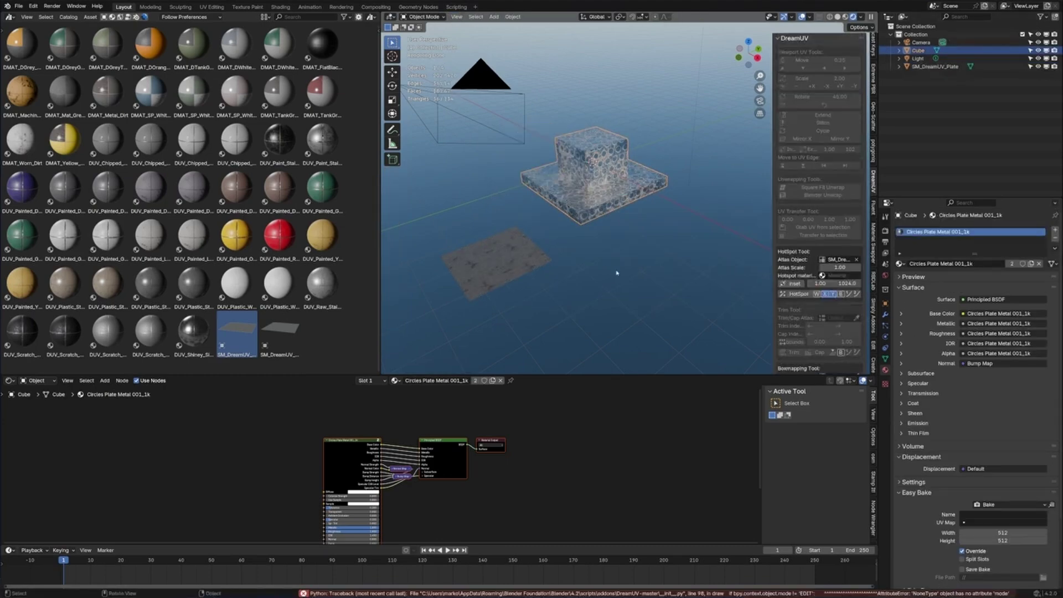
# Step: Run HotSpot on the Cube model and apply the DUV_Painted_Green material to it
pyautogui.click(795, 293)
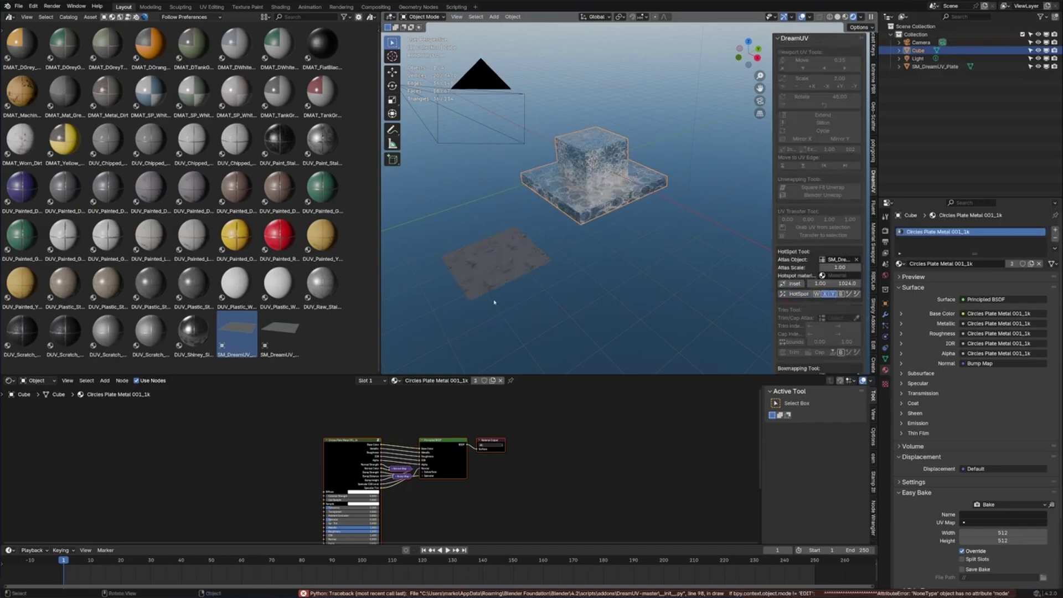
pyautogui.moveTo(322, 188); pyautogui.dragTo(603, 177)
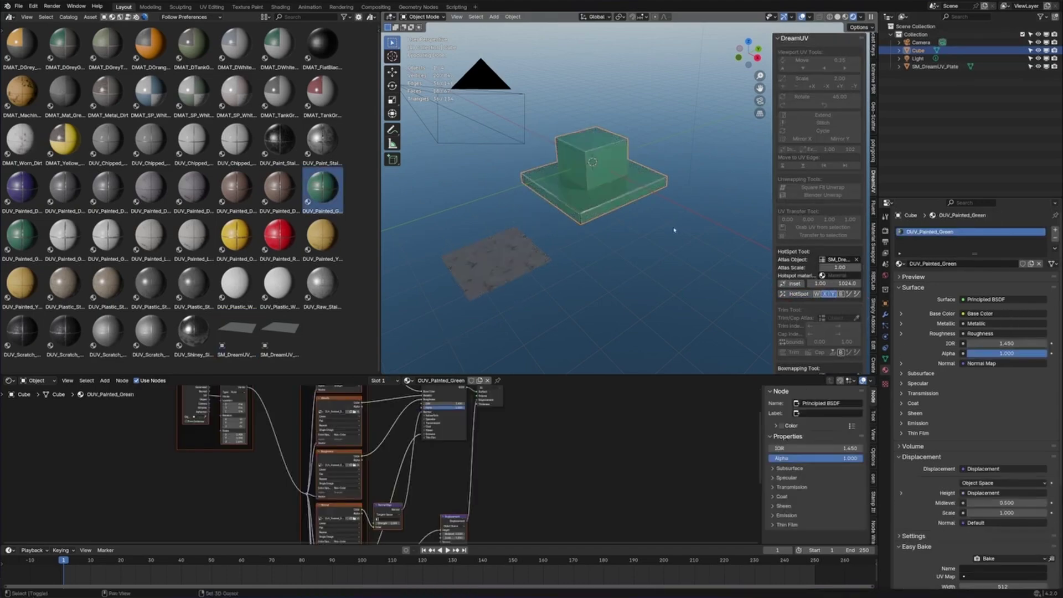
pyautogui.scroll(3, 667, 198)
pyautogui.scroll(4, 609, 221)
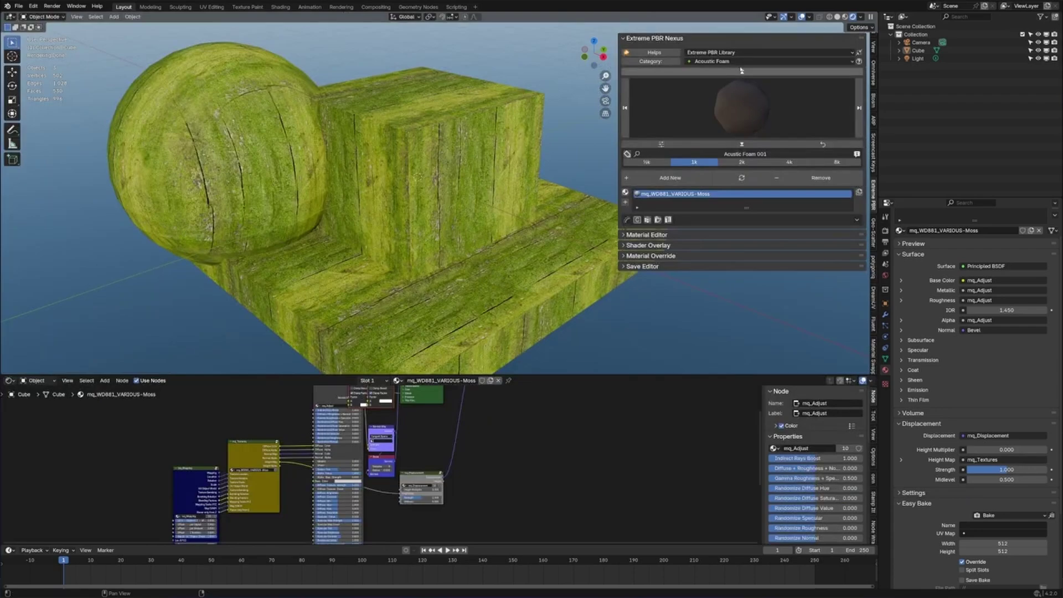
# Step: Choose the Circles Plate Metal 001 material from the Metal - Plates category of the Extreme PBR Library
pyautogui.click(769, 60)
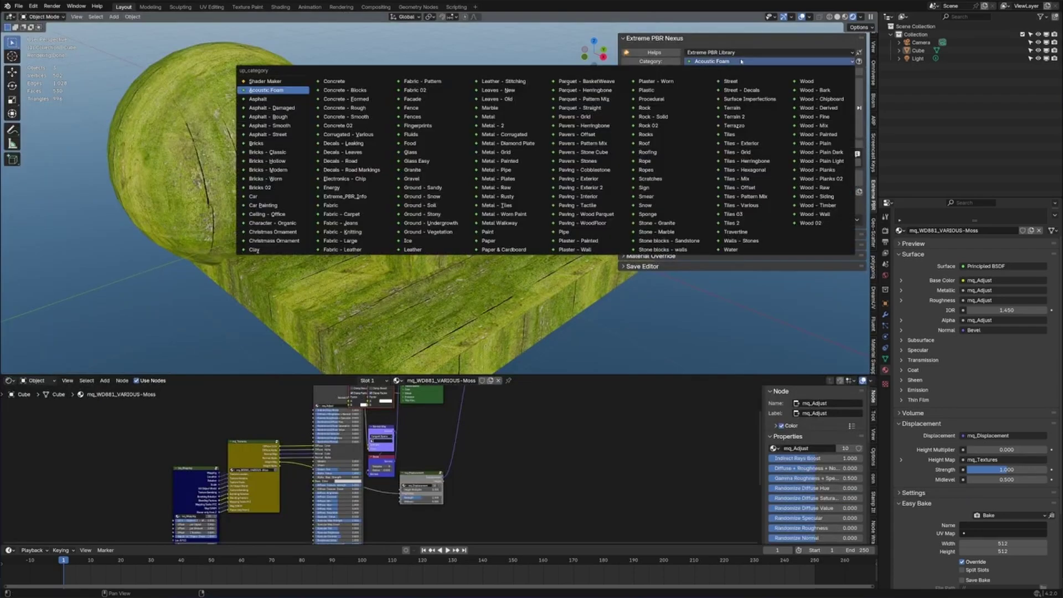
pyautogui.click(497, 179)
pyautogui.click(742, 105)
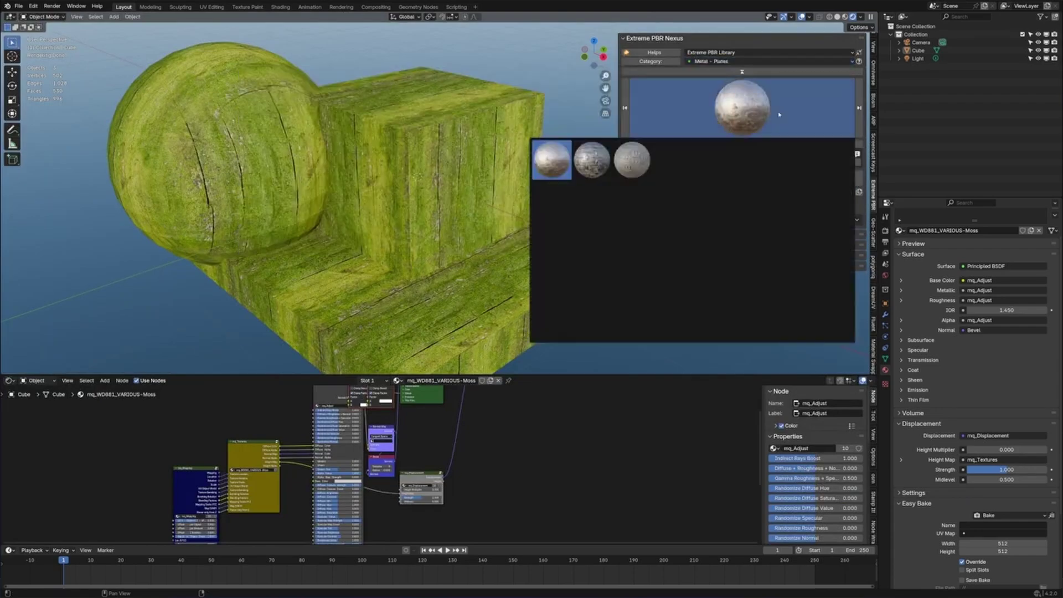
pyautogui.click(712, 200)
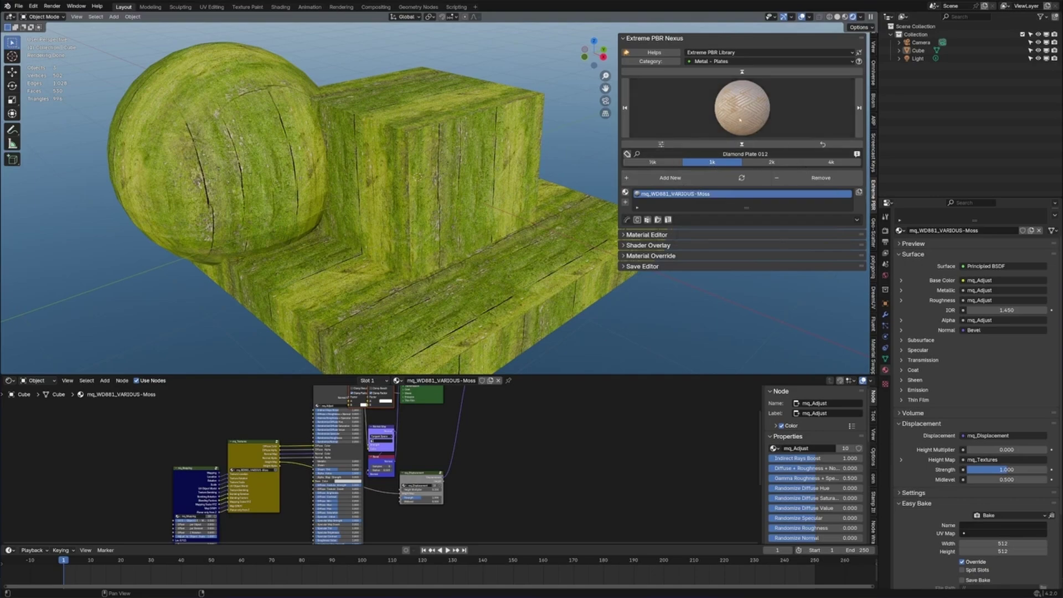
pyautogui.click(741, 108)
pyautogui.click(559, 162)
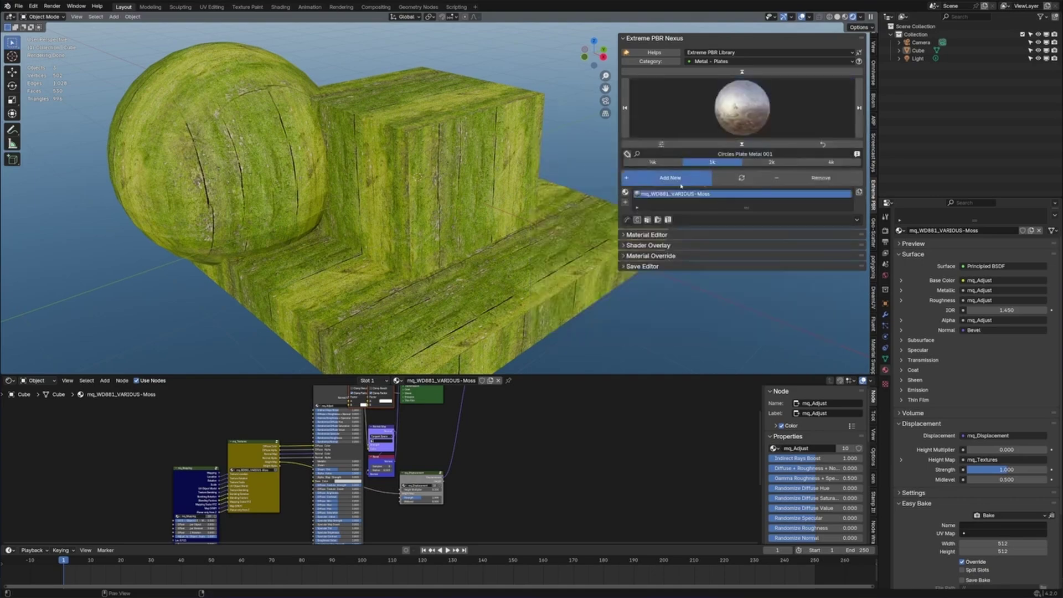
# Step: Add Circles Plate Metal 001 to the Cube model as a new material and remove the moss material's slot
pyautogui.click(670, 177)
pyautogui.click(462, 223)
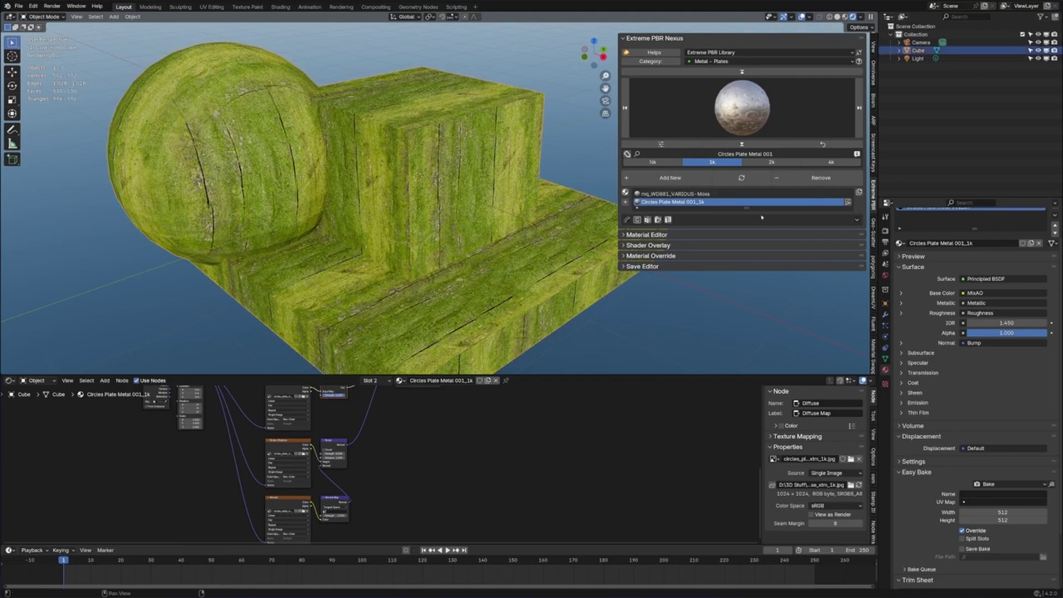
pyautogui.click(717, 194)
pyautogui.click(793, 179)
pyautogui.scroll(-3, 555, 224)
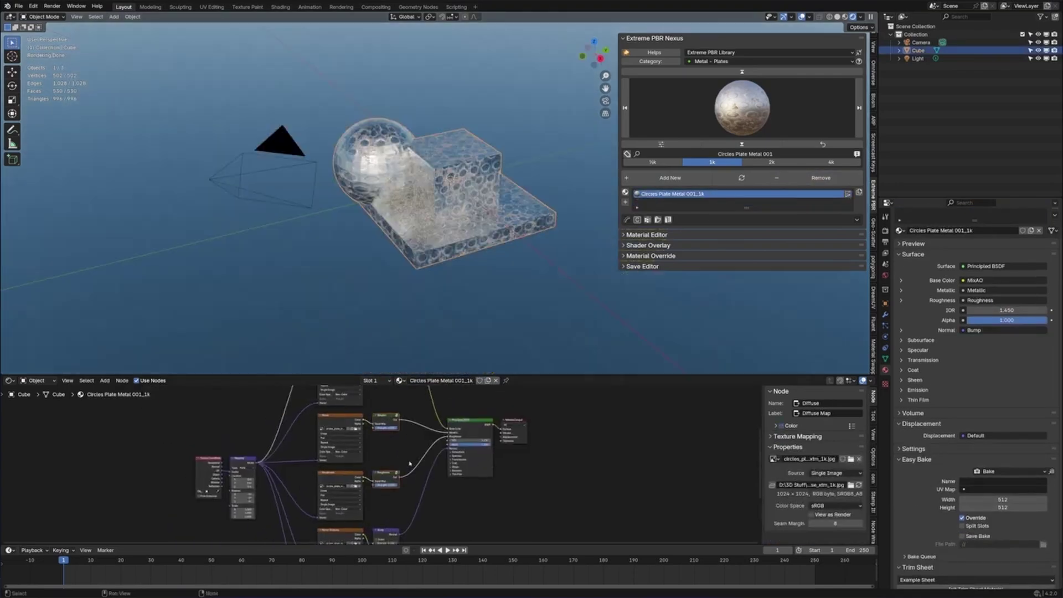
# Step: Inspect the plate metal material's nodes and convert it to a Nexus material in the Material Editor
pyautogui.moveTo(409, 464); pyautogui.dragTo(419, 498, button='middle')
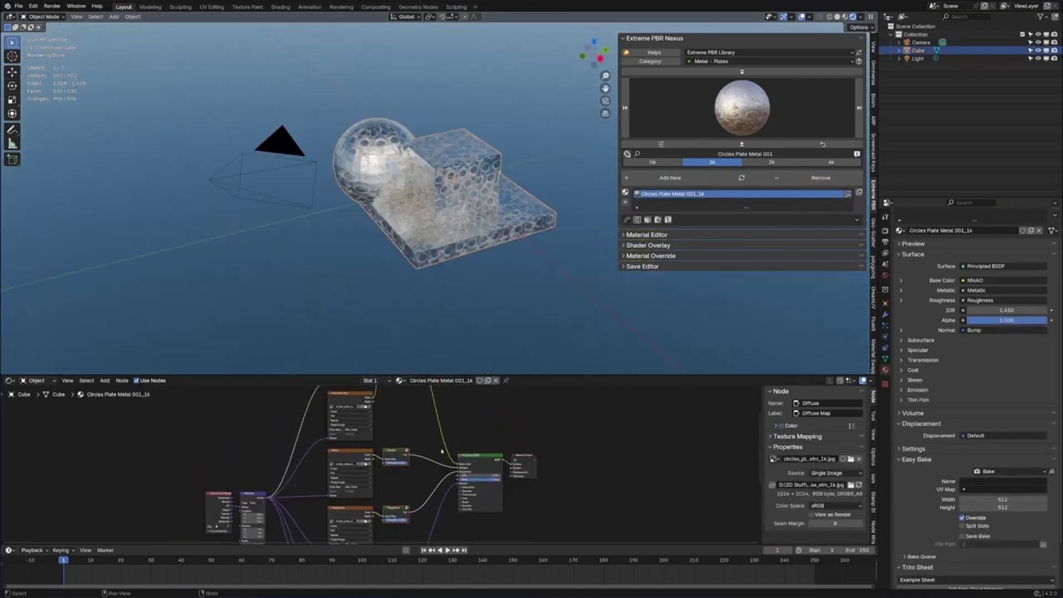
pyautogui.moveTo(431, 422); pyautogui.dragTo(429, 447, button='middle')
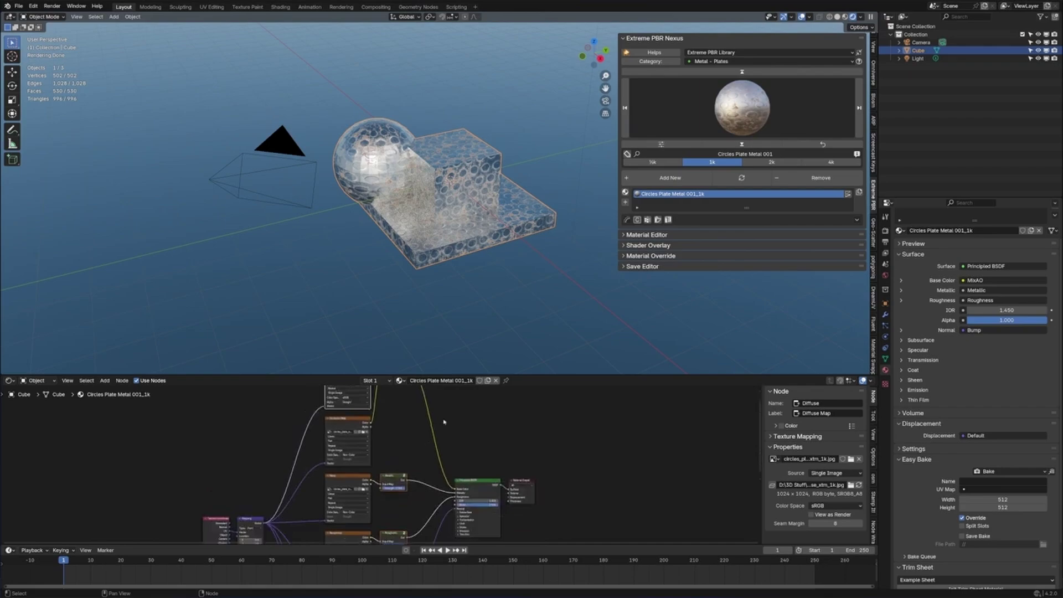
pyautogui.click(618, 235)
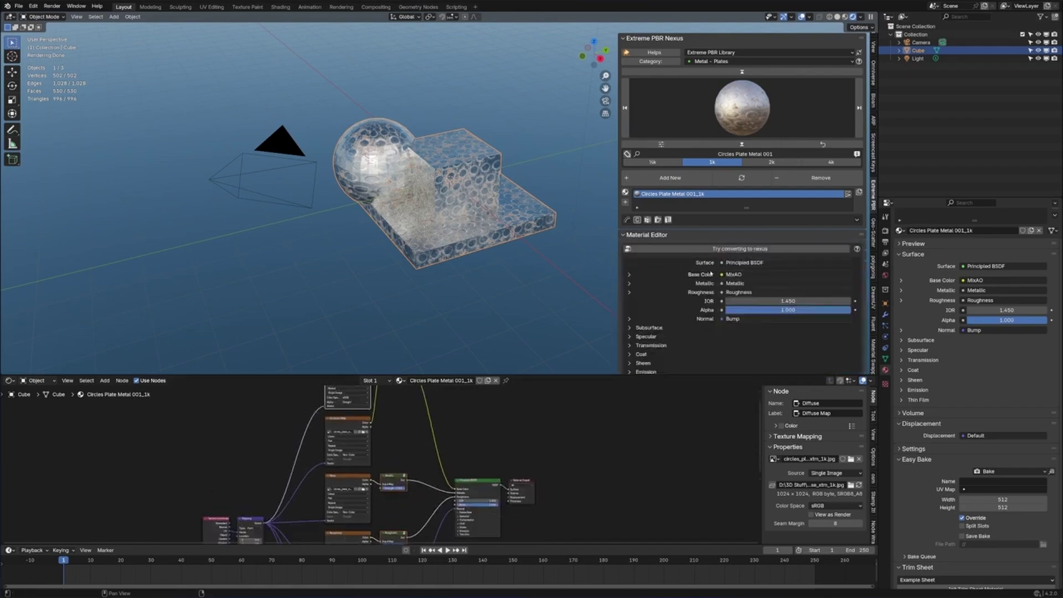
pyautogui.scroll(-3, 710, 274)
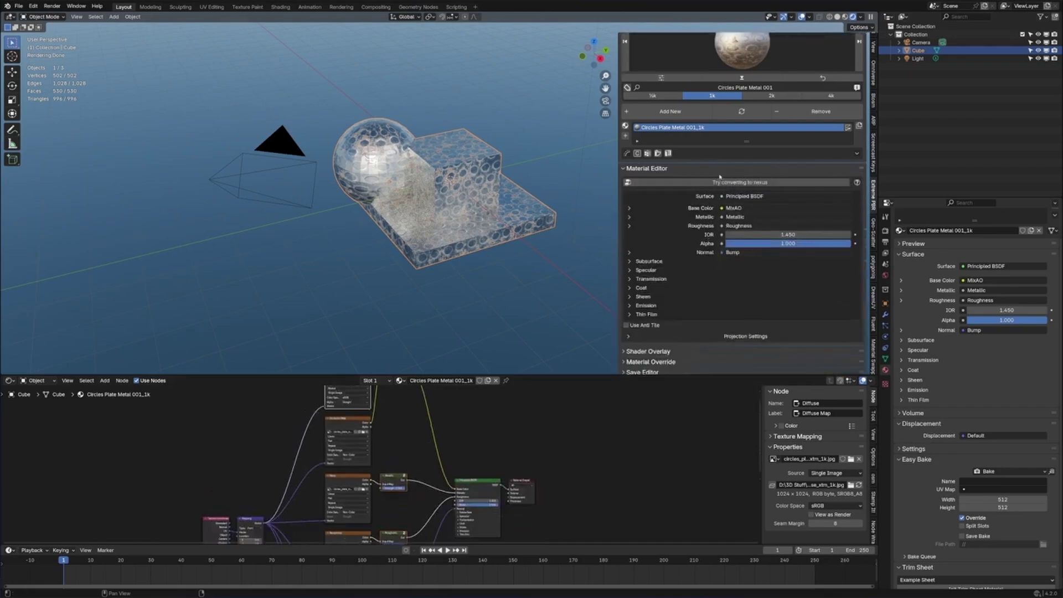
pyautogui.click(721, 181)
pyautogui.scroll(-2, 688, 260)
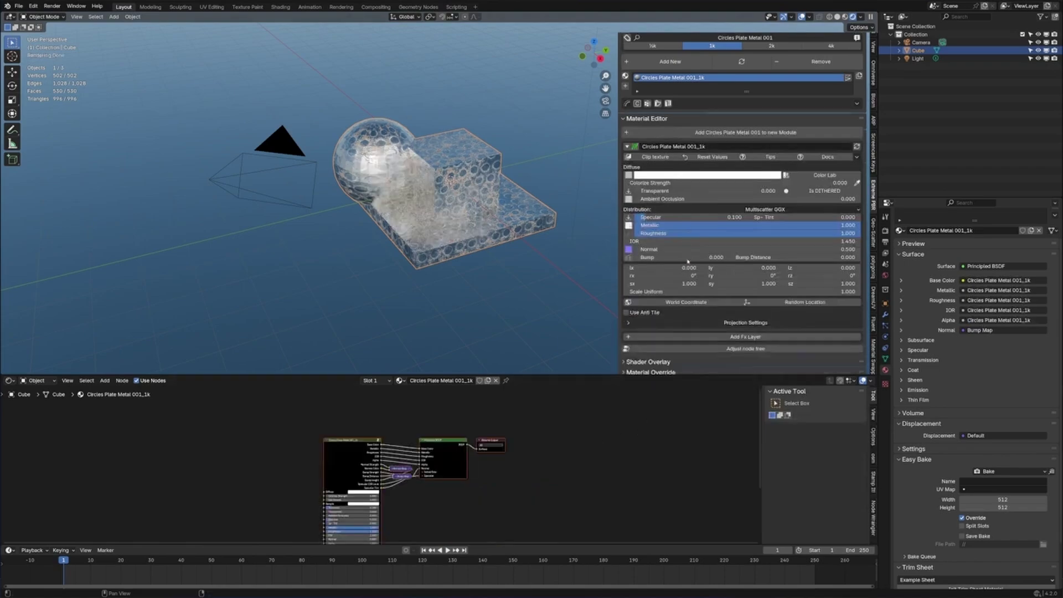
# Step: Lower the plate metal material's roughness, set it back to 1.000 and review its remaining Material Editor settings
pyautogui.scroll(-1, 688, 261)
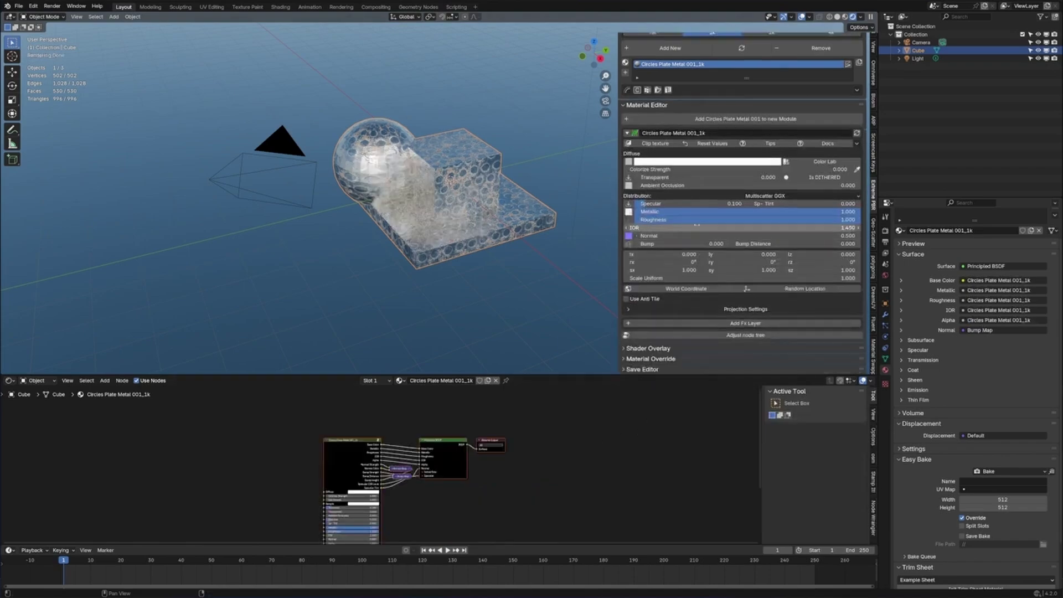
pyautogui.moveTo(677, 220); pyautogui.dragTo(568, 220)
pyautogui.moveTo(751, 220); pyautogui.dragTo(861, 221)
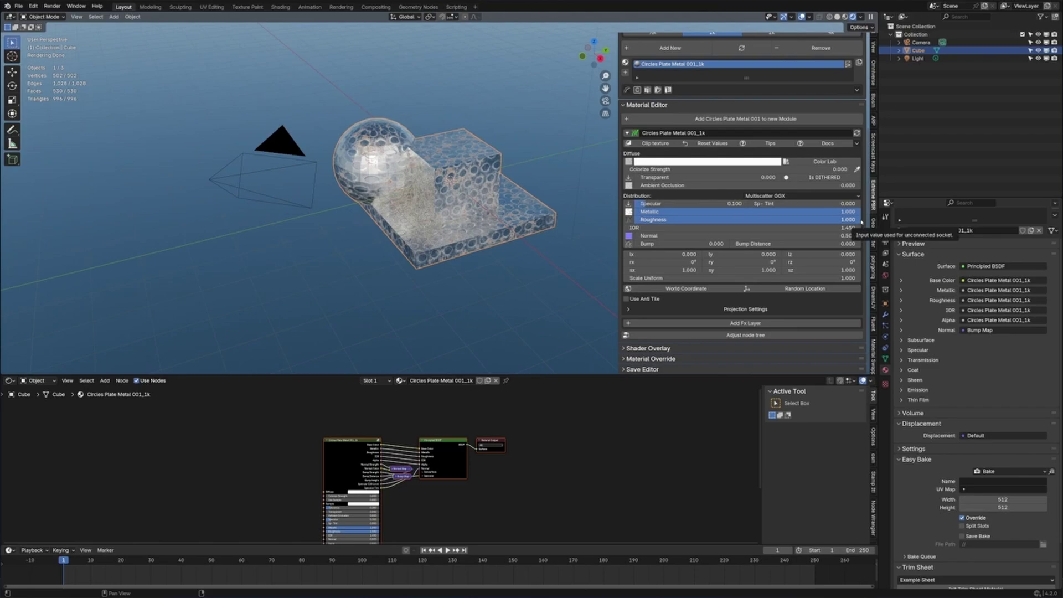
pyautogui.scroll(5, 774, 195)
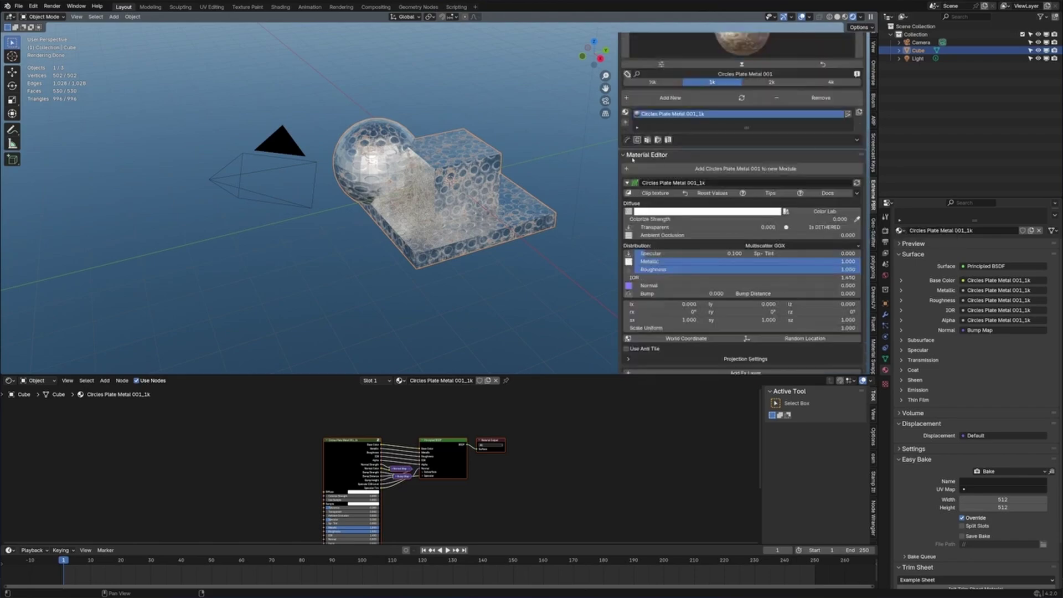
pyautogui.scroll(1, 775, 210)
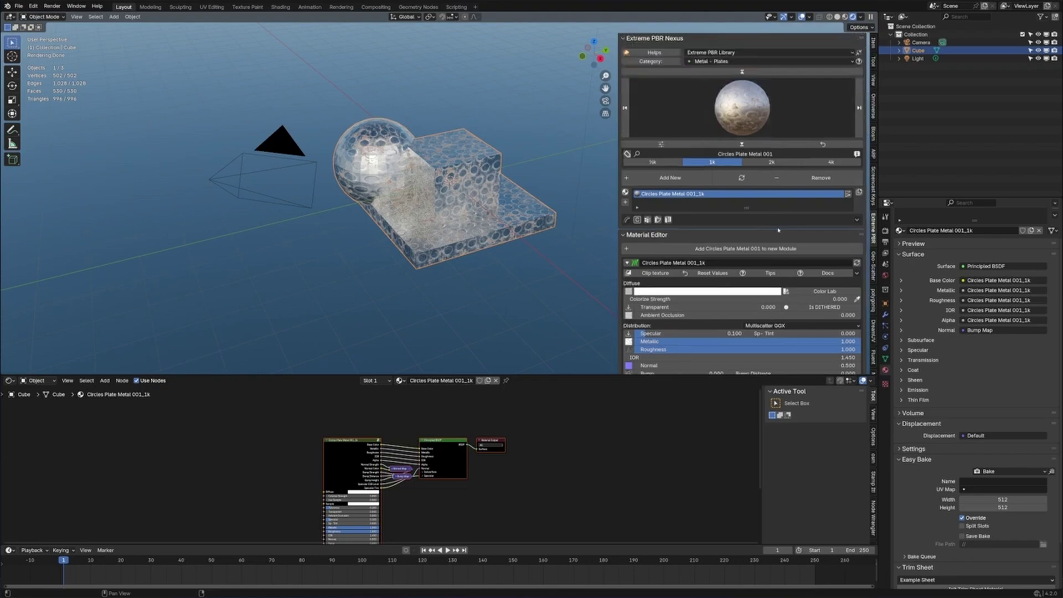
pyautogui.scroll(-6, 777, 229)
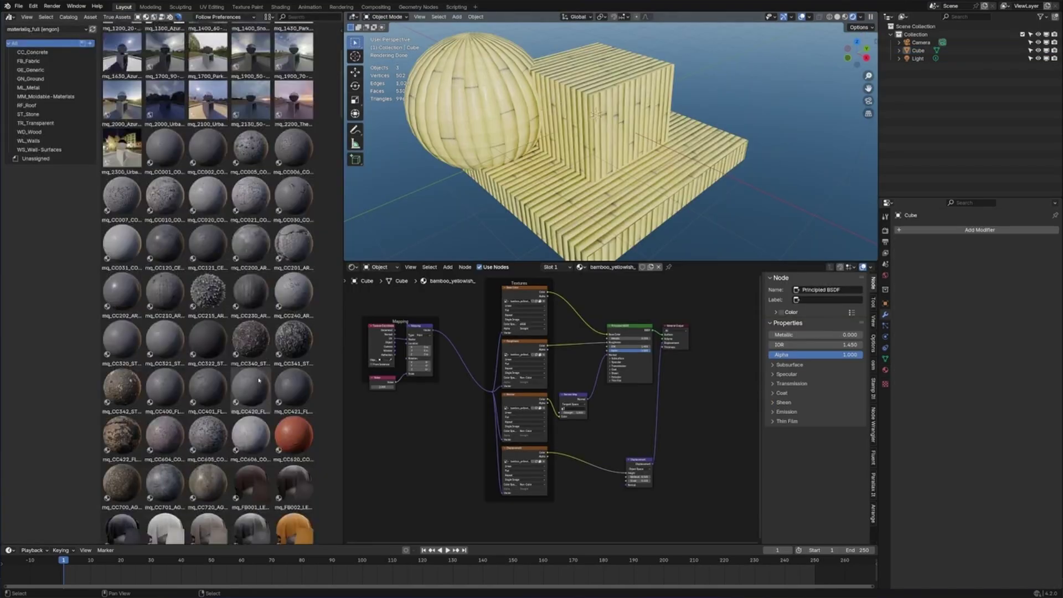
pyautogui.scroll(-5, 207, 277)
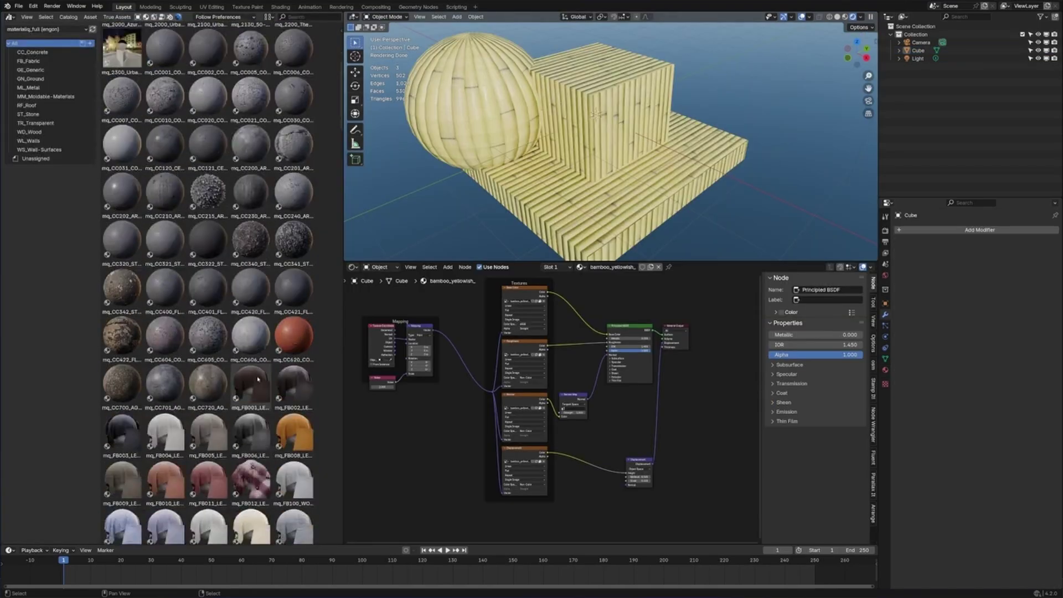
# Step: Apply the materialiq concrete mq_CC606_COLORED-Whitewashed to the Cube model, and replace it with mq_FB205_CARPET-Office-Rough
pyautogui.moveTo(251, 270); pyautogui.dragTo(507, 111)
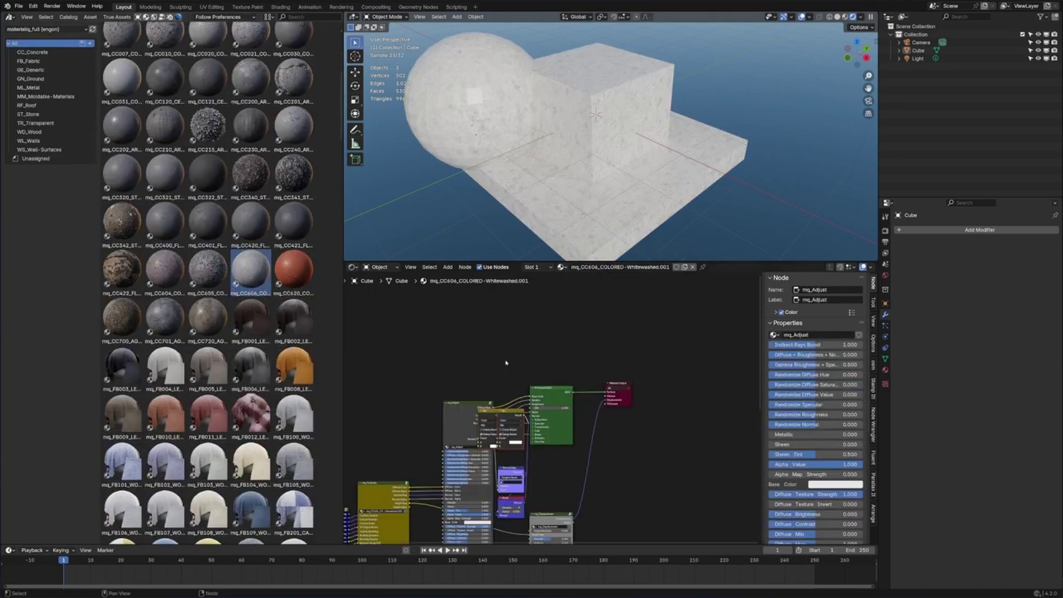
pyautogui.scroll(-4, 498, 211)
pyautogui.scroll(4, 421, 221)
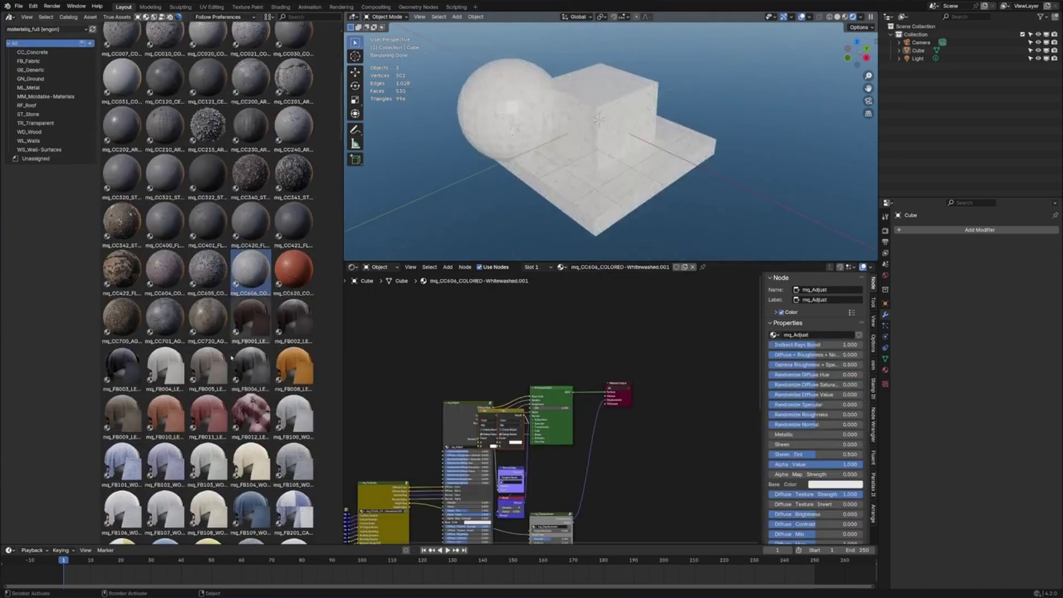
pyautogui.scroll(-12, 183, 459)
pyautogui.moveTo(251, 292); pyautogui.dragTo(520, 171)
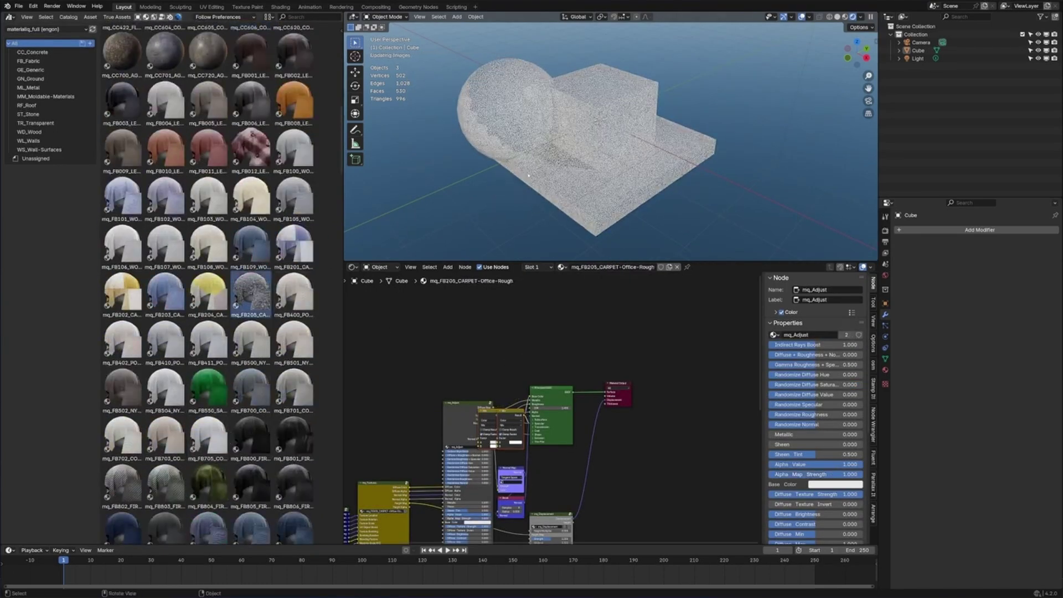
# Step: Apply mq_GN115_PAVING-Cobblestone to the Cube model, and replace it with mq_GN521_GROWTH-Grass-Mossy
pyautogui.scroll(-15, 213, 346)
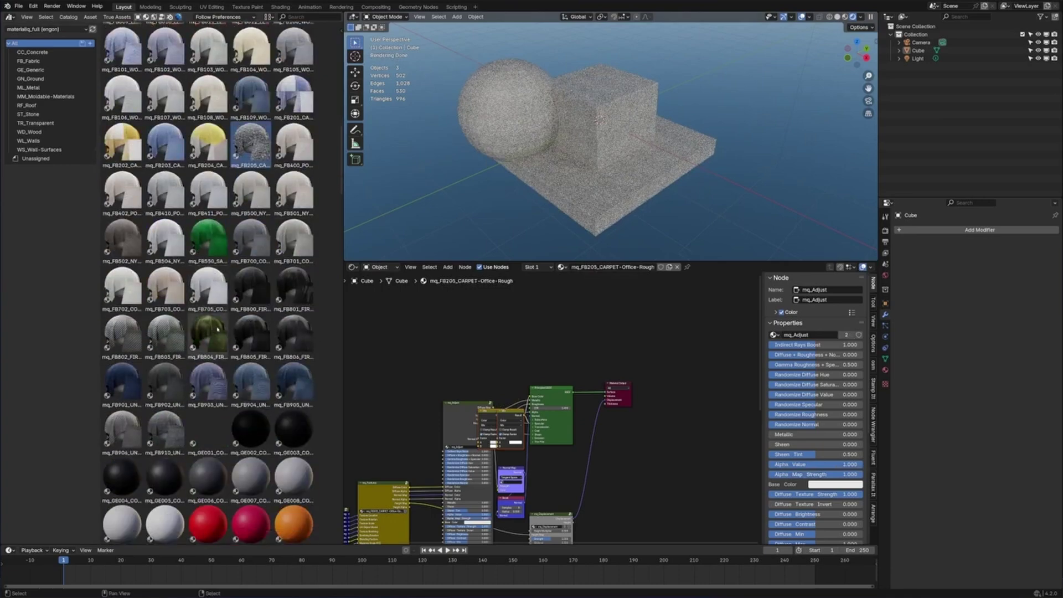
pyautogui.moveTo(249, 299); pyautogui.dragTo(531, 199)
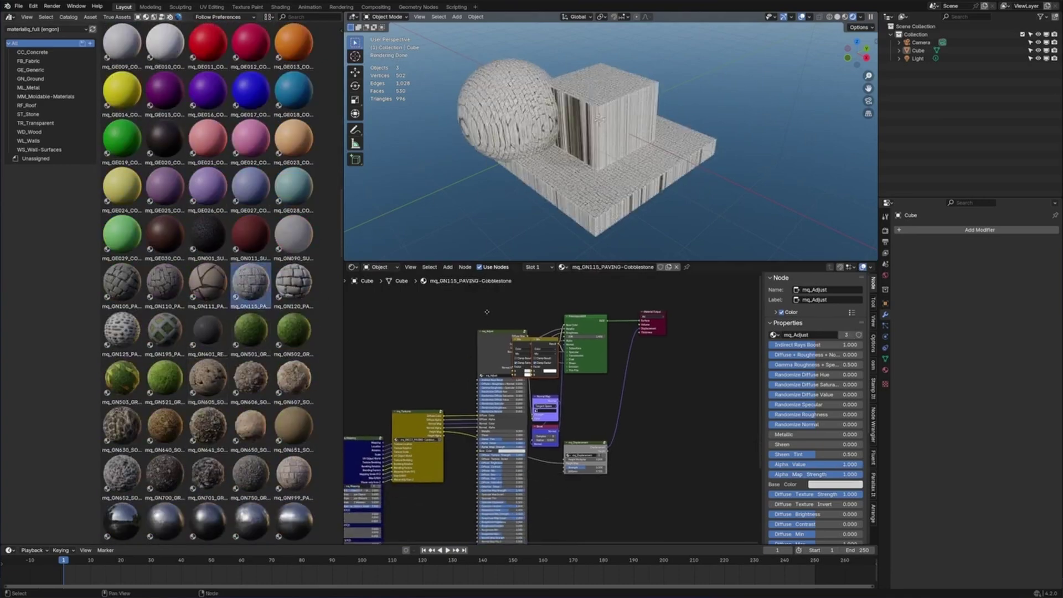
pyautogui.moveTo(598, 426); pyautogui.dragTo(605, 401, button='middle')
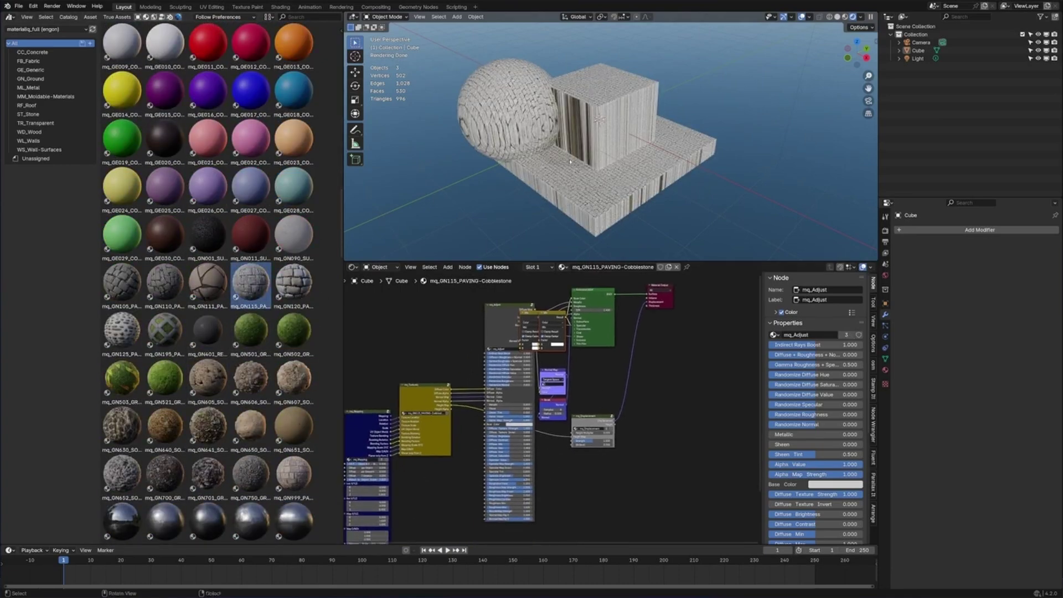
pyautogui.moveTo(165, 377); pyautogui.dragTo(576, 158)
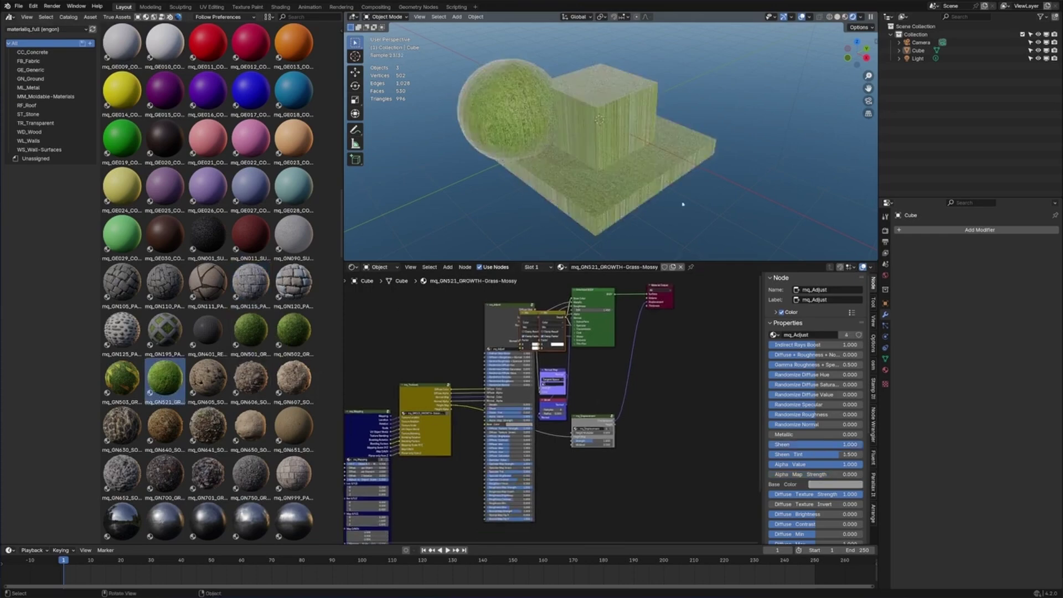
# Step: Select the Cube model's whole mesh in Edit Mode and scale it uniformly with the mossy grass material applied
pyautogui.scroll(5, 648, 161)
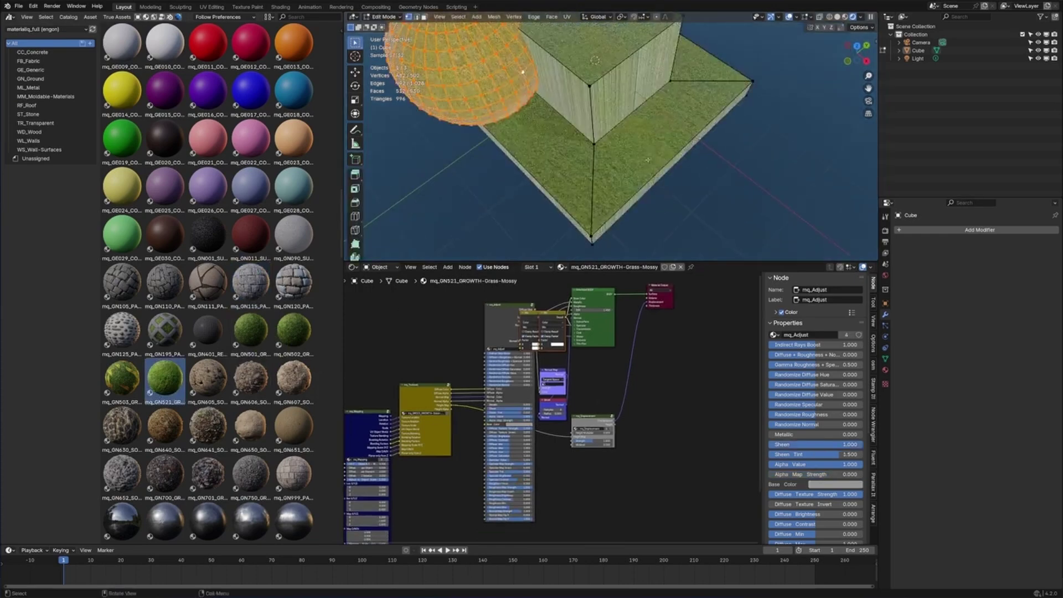
pyautogui.press('a')
pyautogui.press('s')
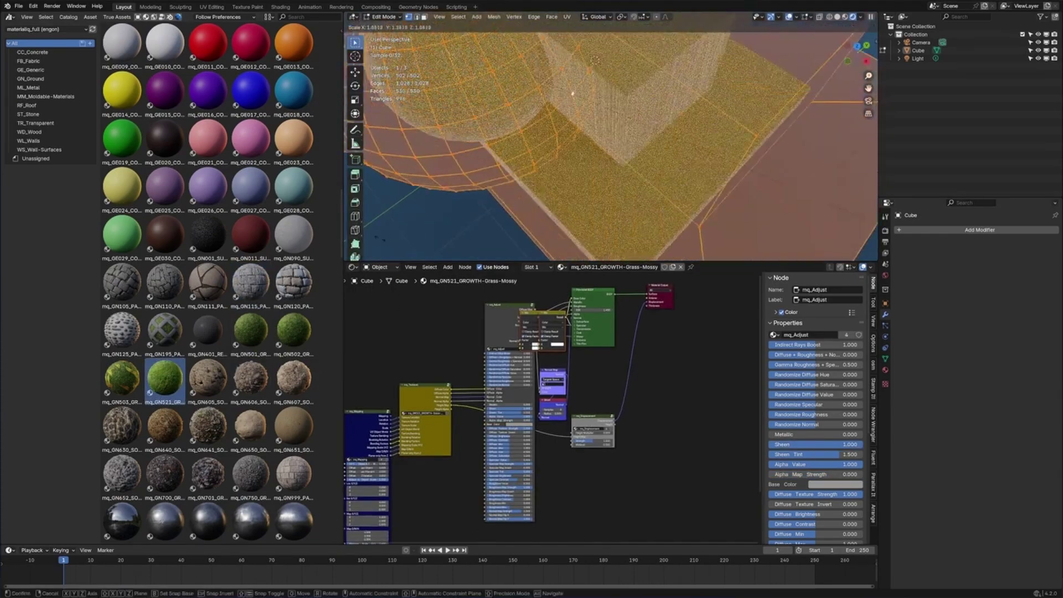
pyautogui.click(786, 204)
pyautogui.scroll(-3, 785, 204)
pyautogui.press('Tab')
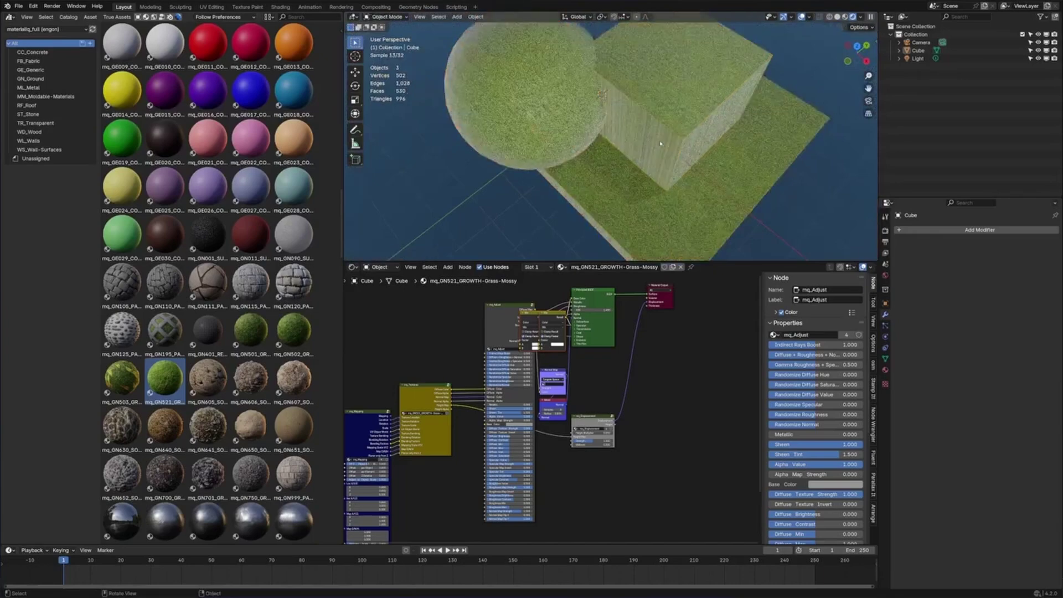
pyautogui.press('Tab')
pyautogui.scroll(-5, 565, 103)
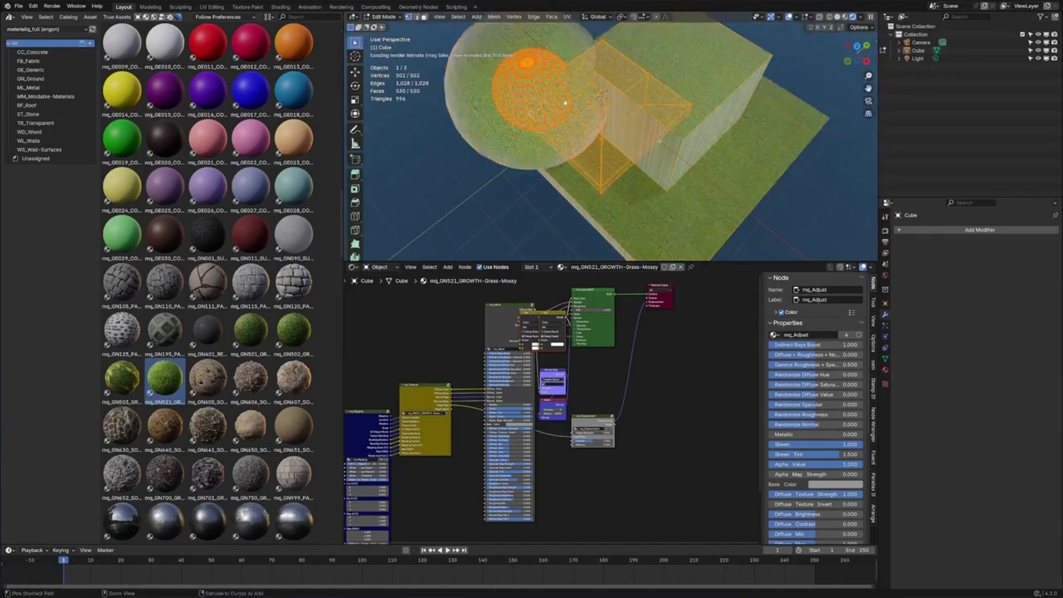
pyautogui.scroll(5, 609, 139)
pyautogui.scroll(-8, 273, 212)
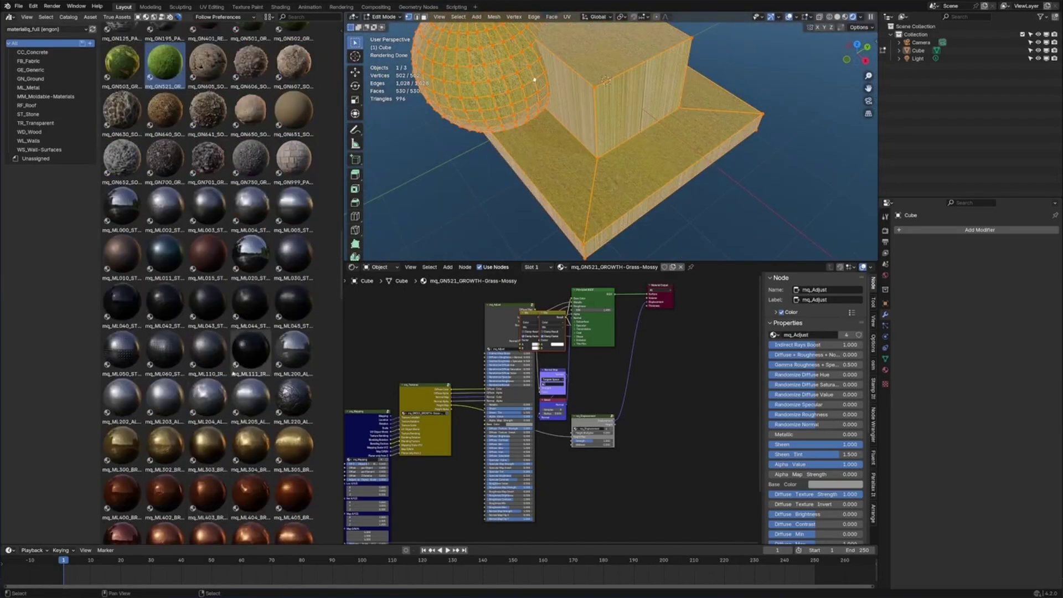
# Step: Return the Cube model to Object Mode and apply the mq_WD881_VARIOUS-Moss material from the materialiq library to it
pyautogui.moveTo(251, 253); pyautogui.dragTo(625, 142)
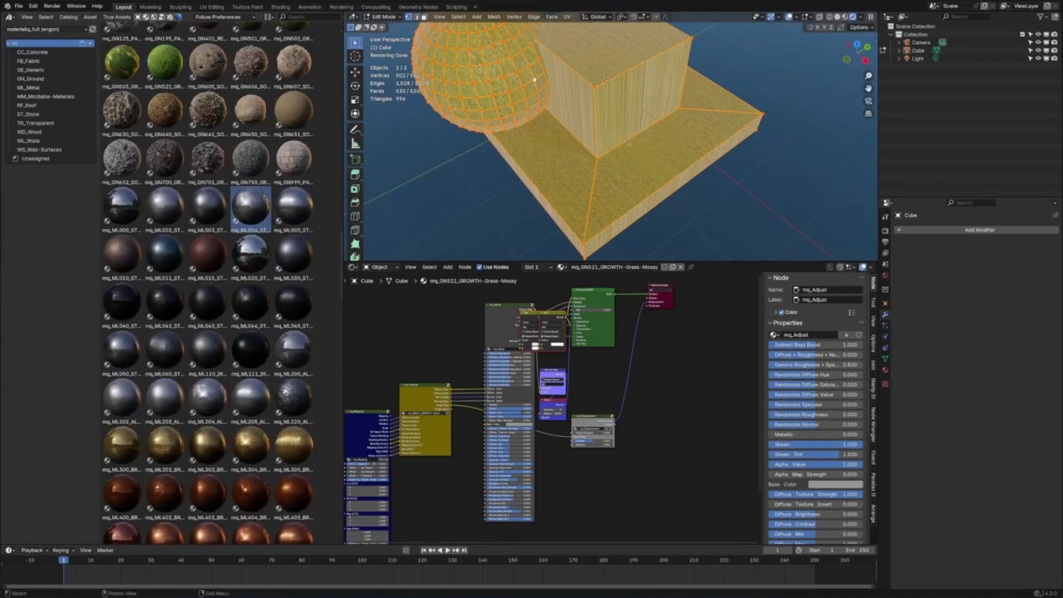
pyautogui.press('Tab')
pyautogui.moveTo(667, 216); pyautogui.dragTo(627, 172, button='middle')
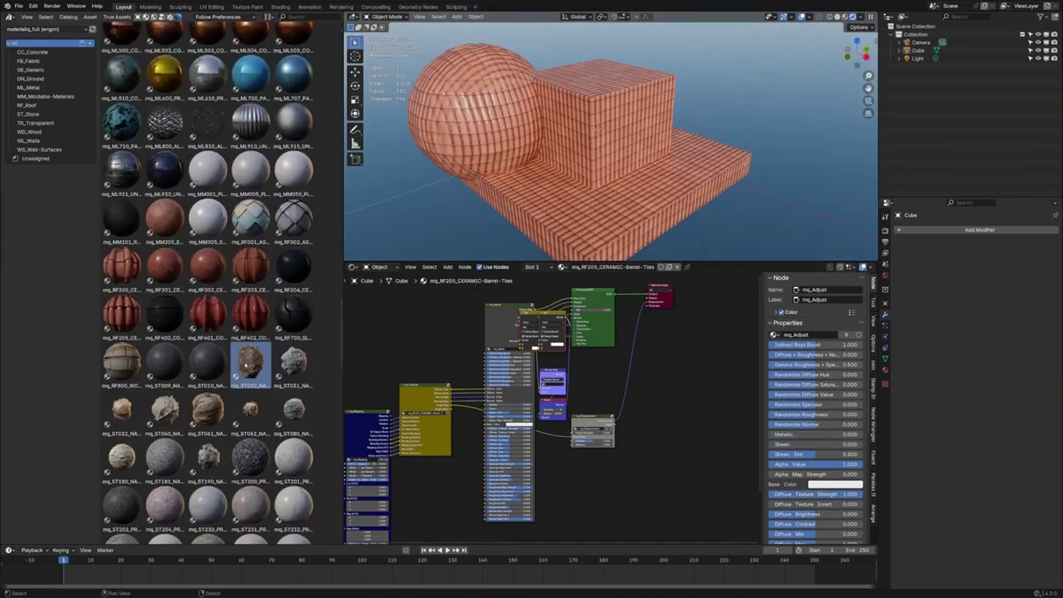
pyautogui.moveTo(251, 363); pyautogui.dragTo(576, 160)
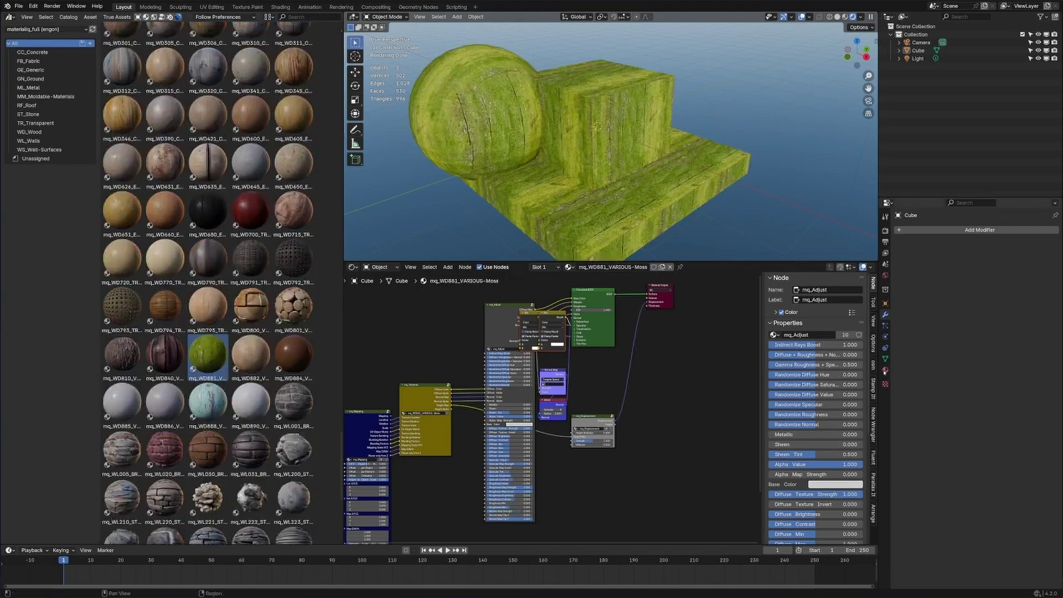
# Step: Examine the moss material's surface and displacement properties and its materialiq texture size and adjustment settings in the engon add-on
pyautogui.click(885, 370)
pyautogui.scroll(-2, 917, 428)
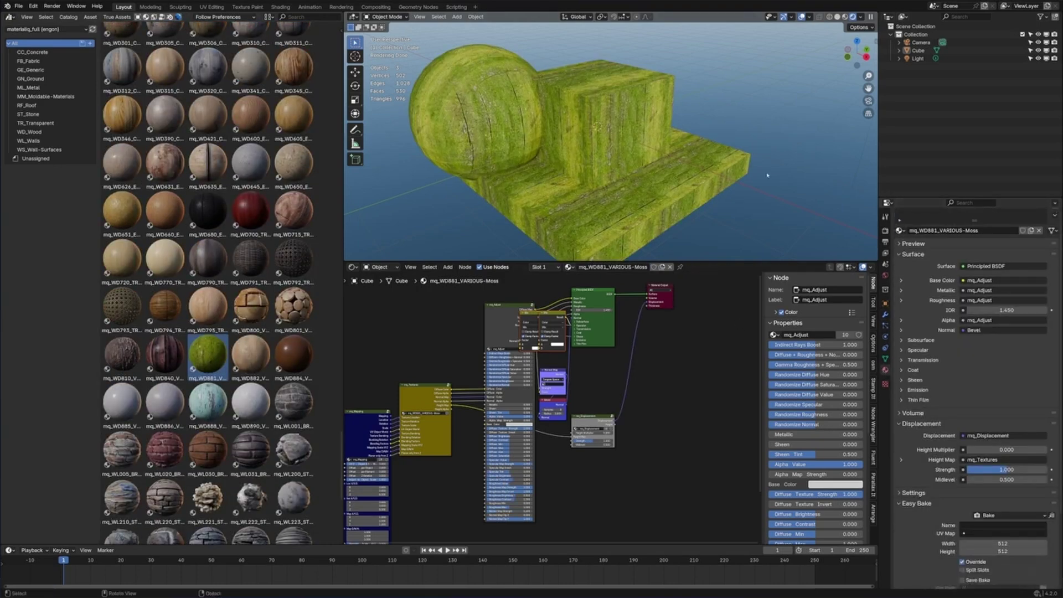
pyautogui.press('n')
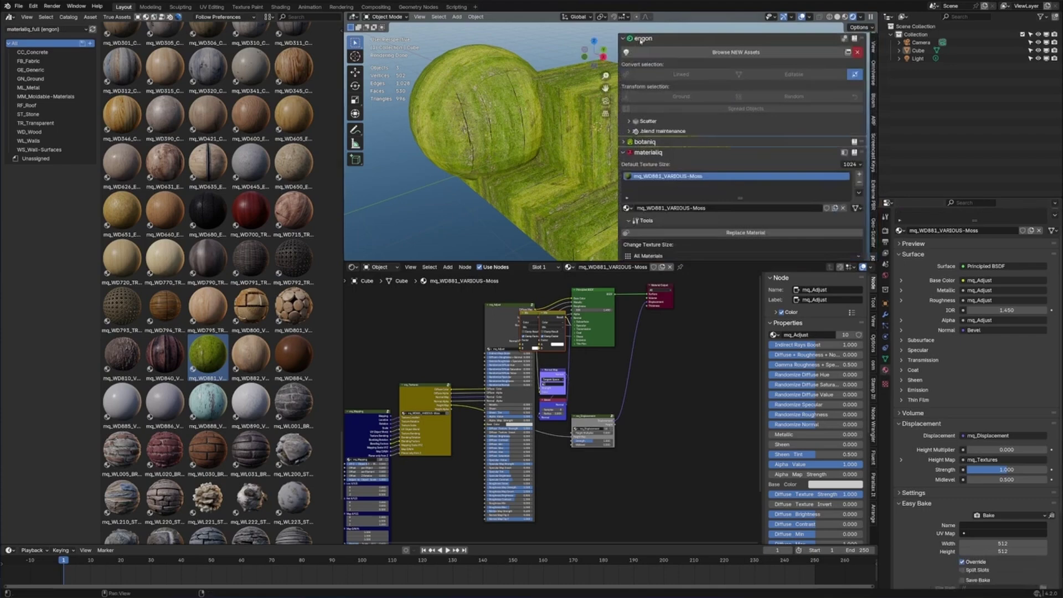
pyautogui.click(641, 41)
pyautogui.scroll(-5, 807, 160)
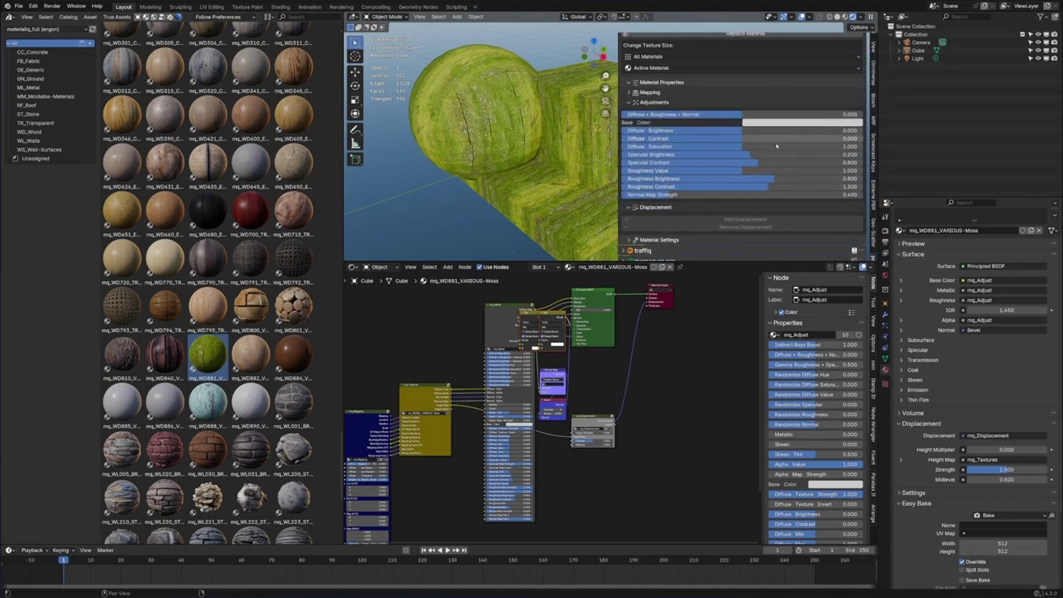
pyautogui.scroll(3, 776, 159)
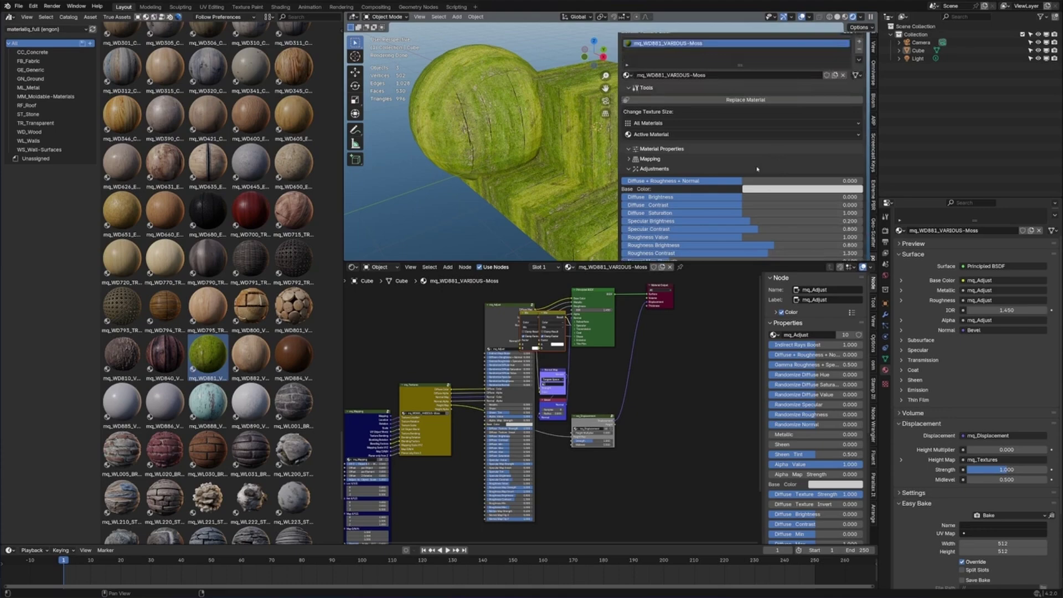
pyautogui.scroll(4, 757, 168)
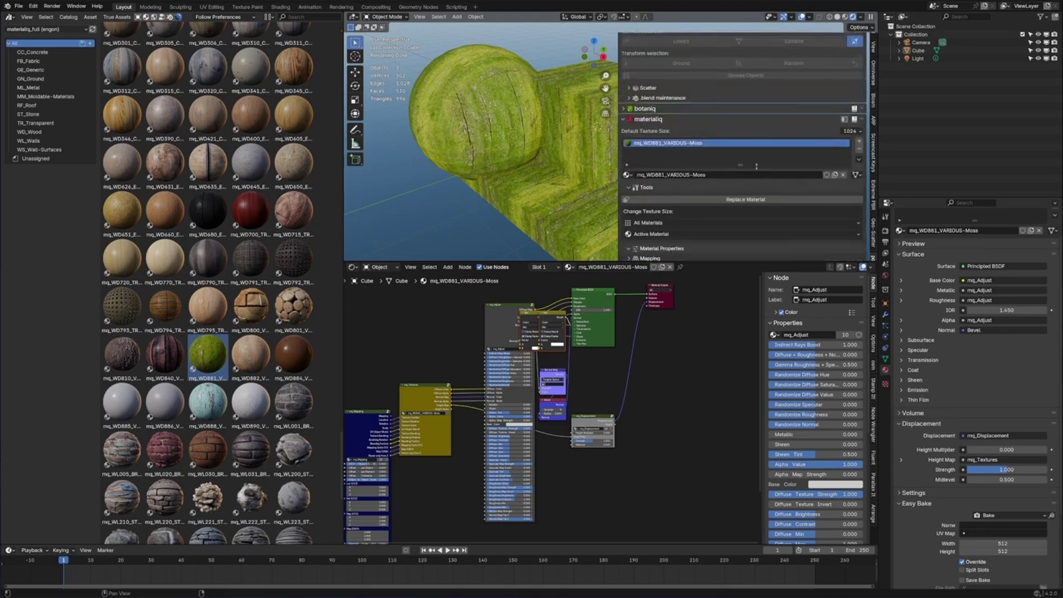
pyautogui.scroll(-7, 756, 165)
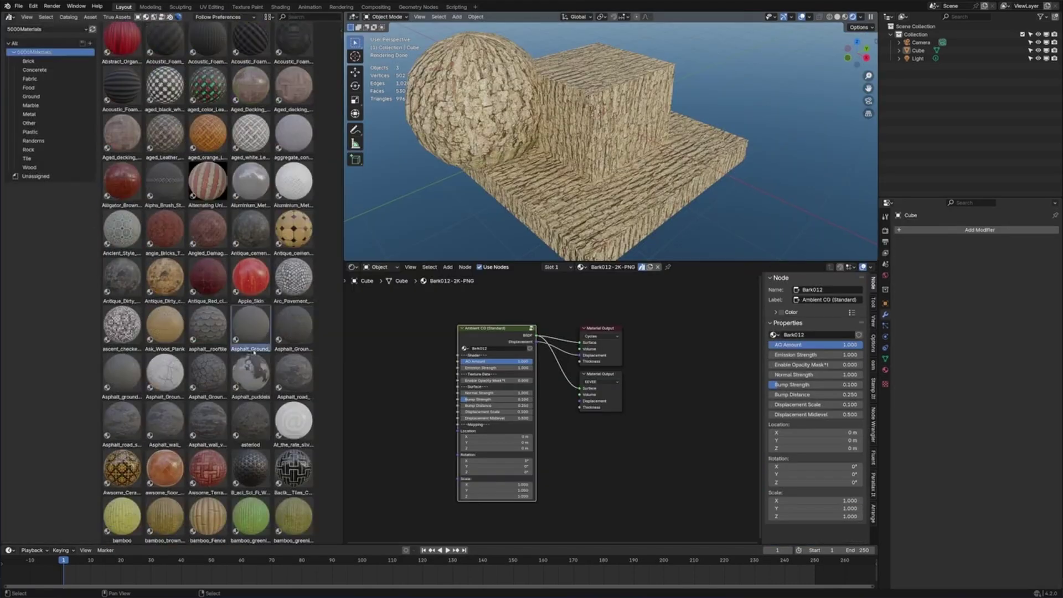
# Step: Apply the yellowish bamboo material from the 5000Materials library to the Cube model and browse the library's black materials
pyautogui.moveTo(238, 353); pyautogui.dragTo(584, 93)
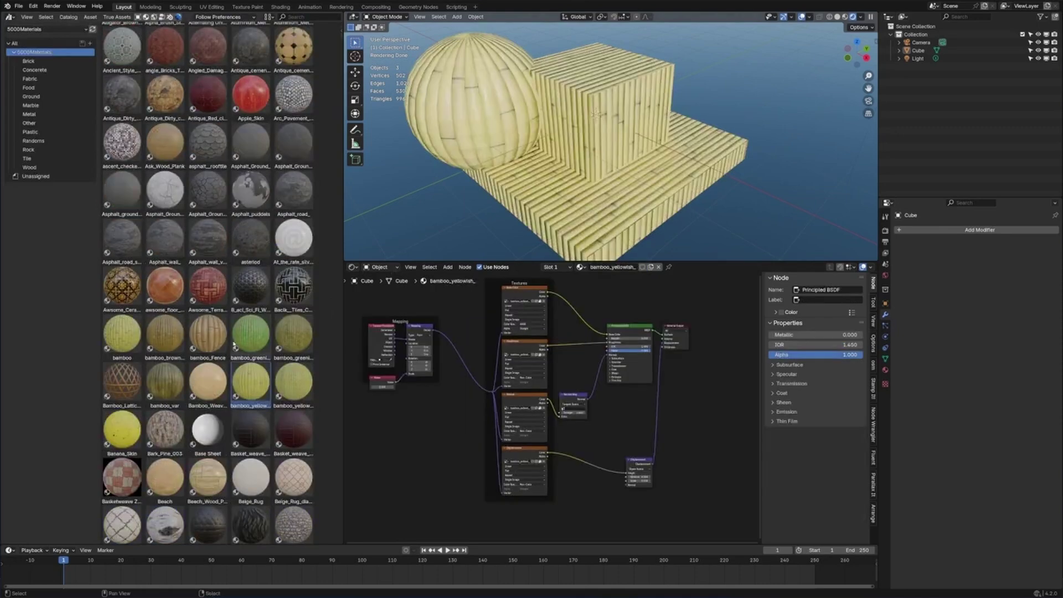
pyautogui.scroll(-8, 234, 344)
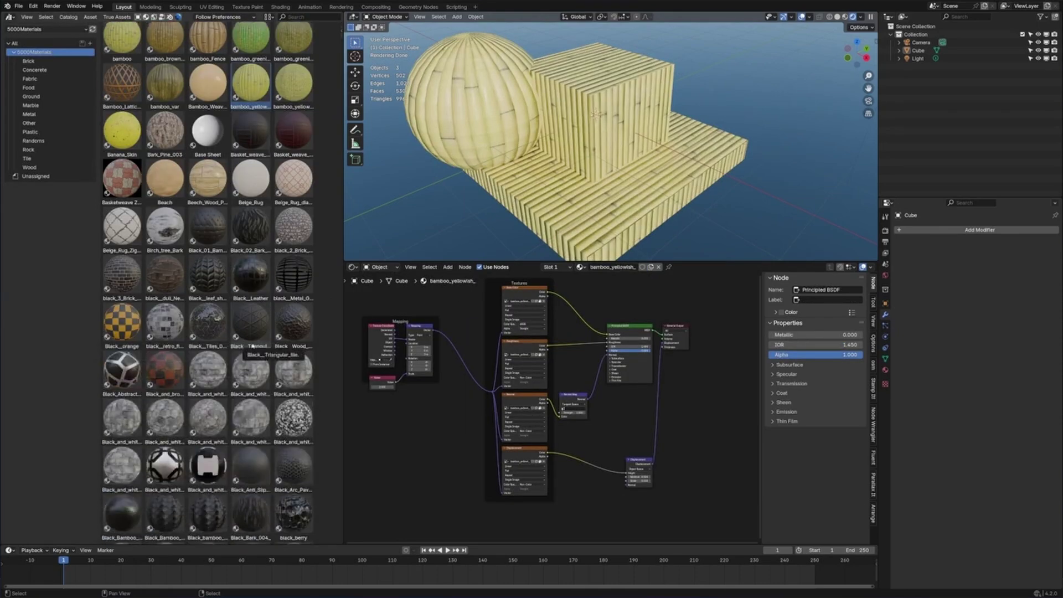
pyautogui.scroll(-12, 217, 389)
pyautogui.scroll(-20, 216, 388)
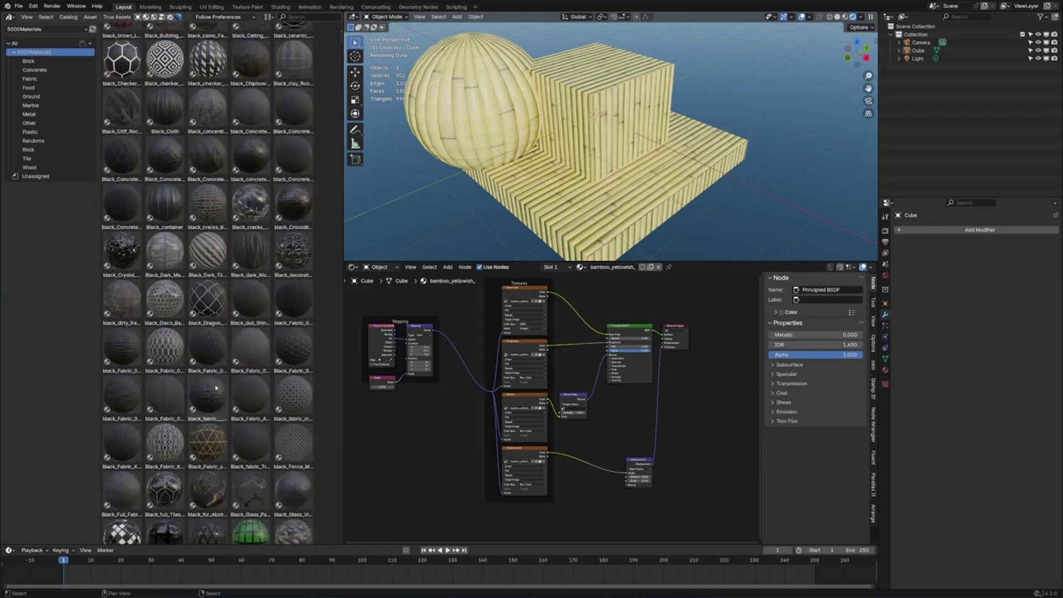
pyautogui.scroll(-4, 217, 389)
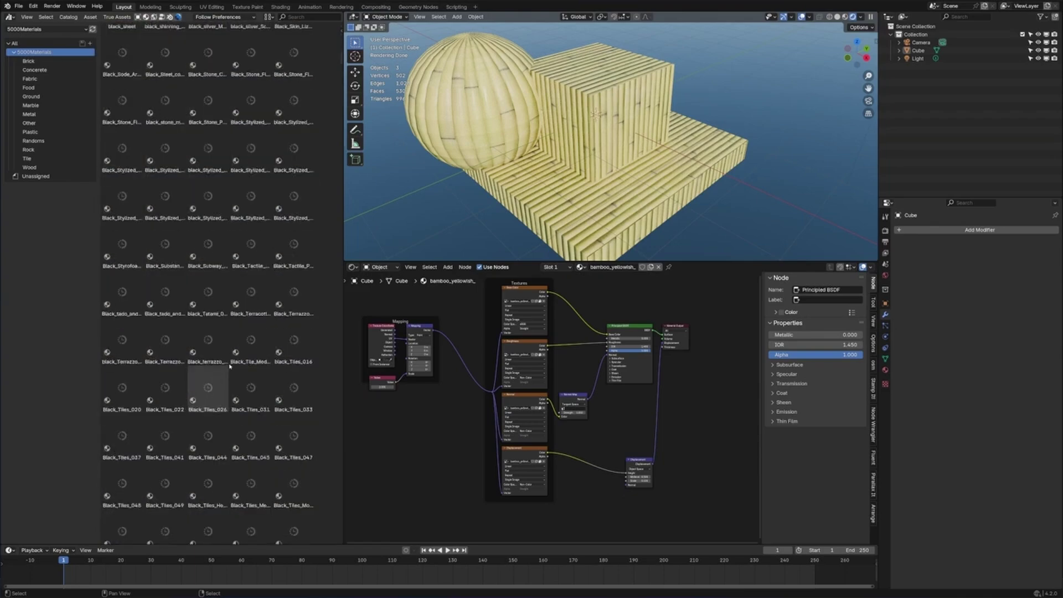
pyautogui.scroll(-1, 228, 364)
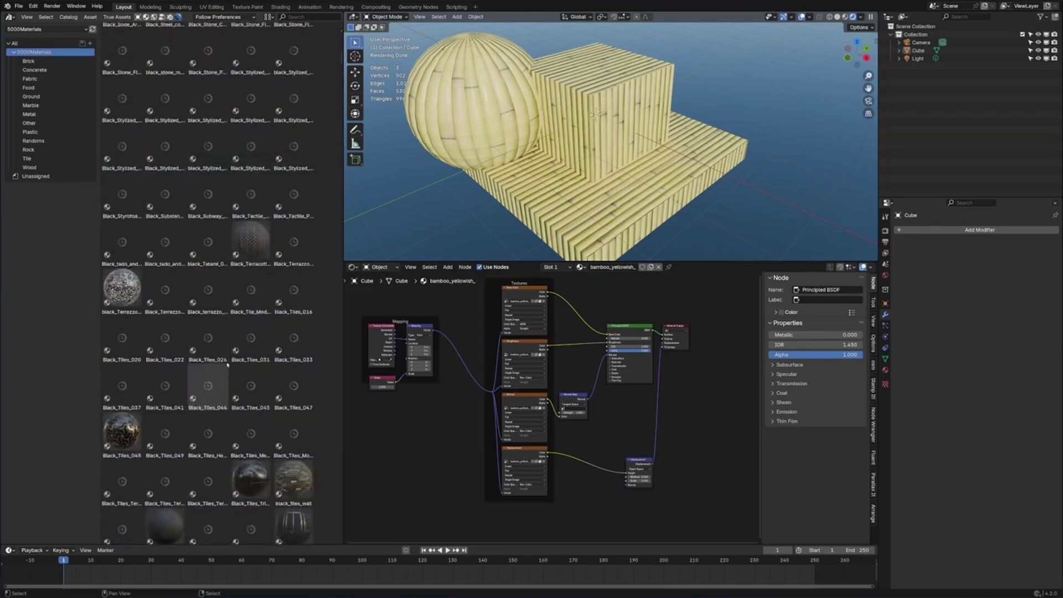